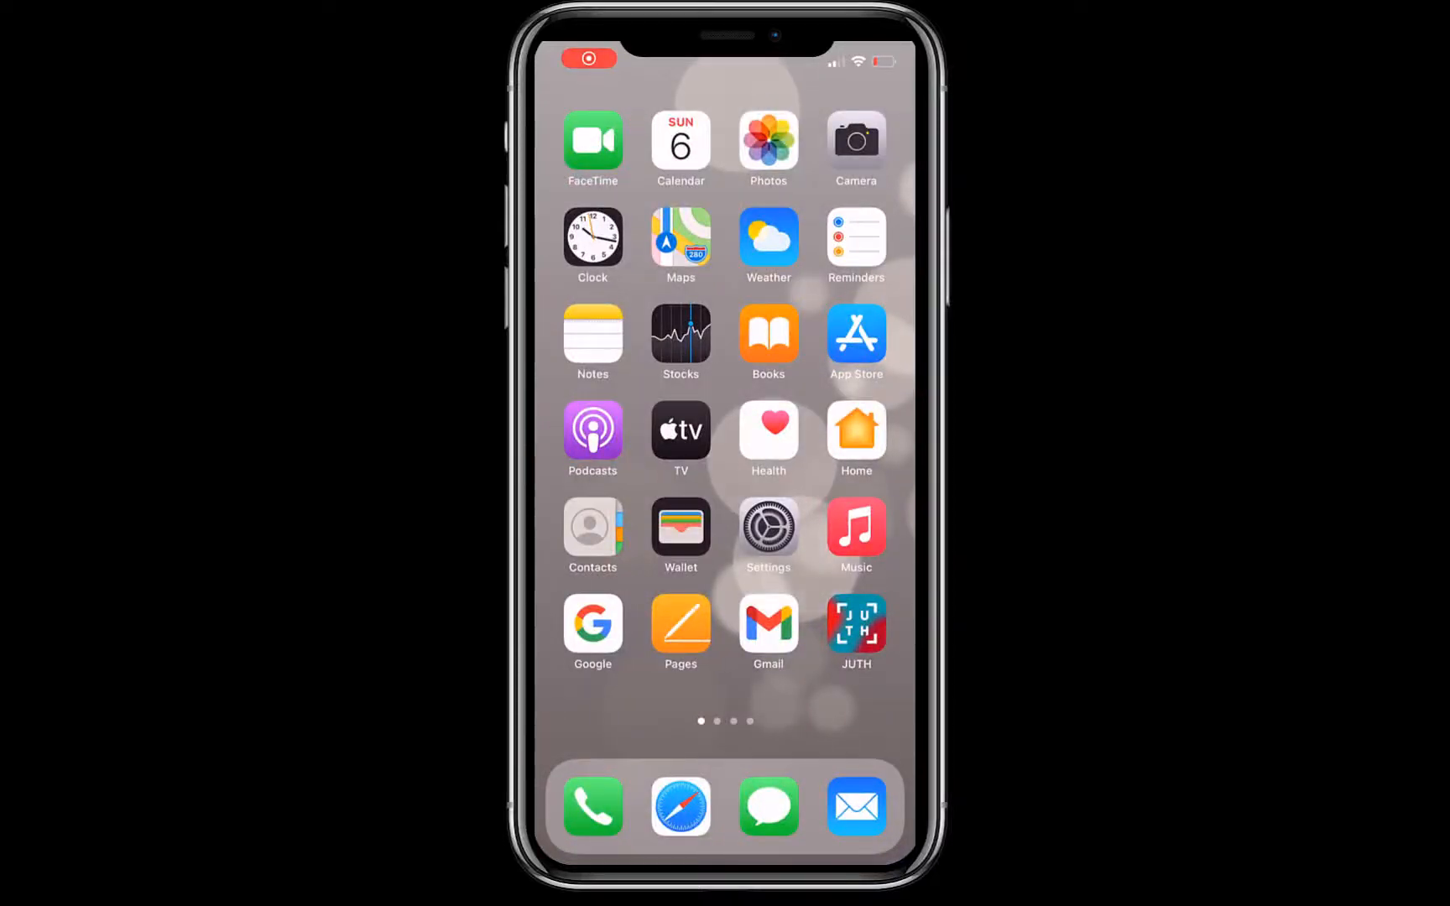
# - Check Software Update under Settings > General, confirming iOS 14.2 is current
pyautogui.click(768, 527)
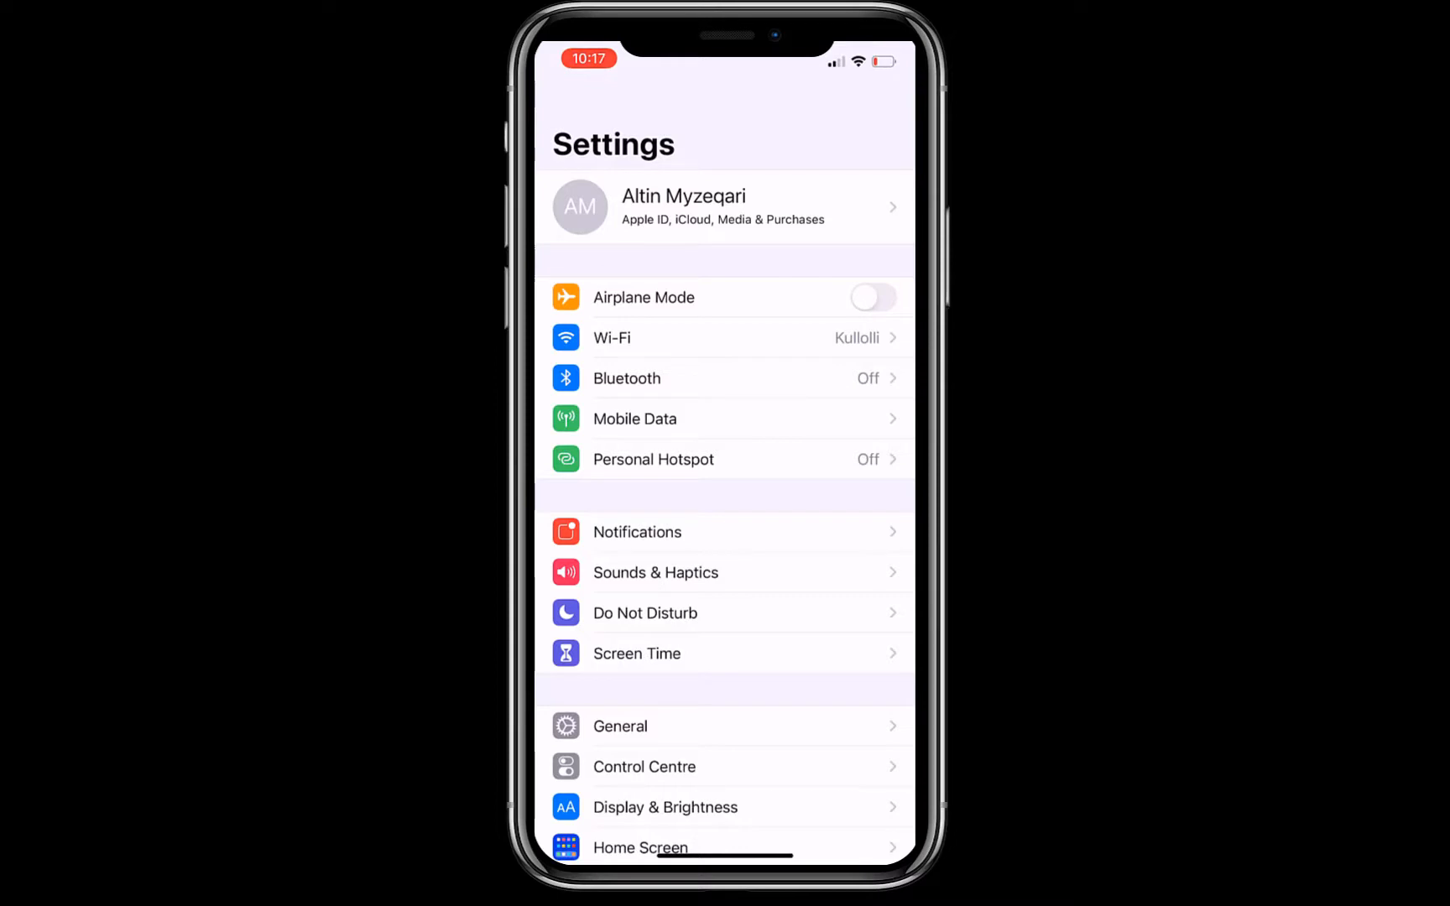
pyautogui.scroll(-2, 725, 492)
pyautogui.click(634, 618)
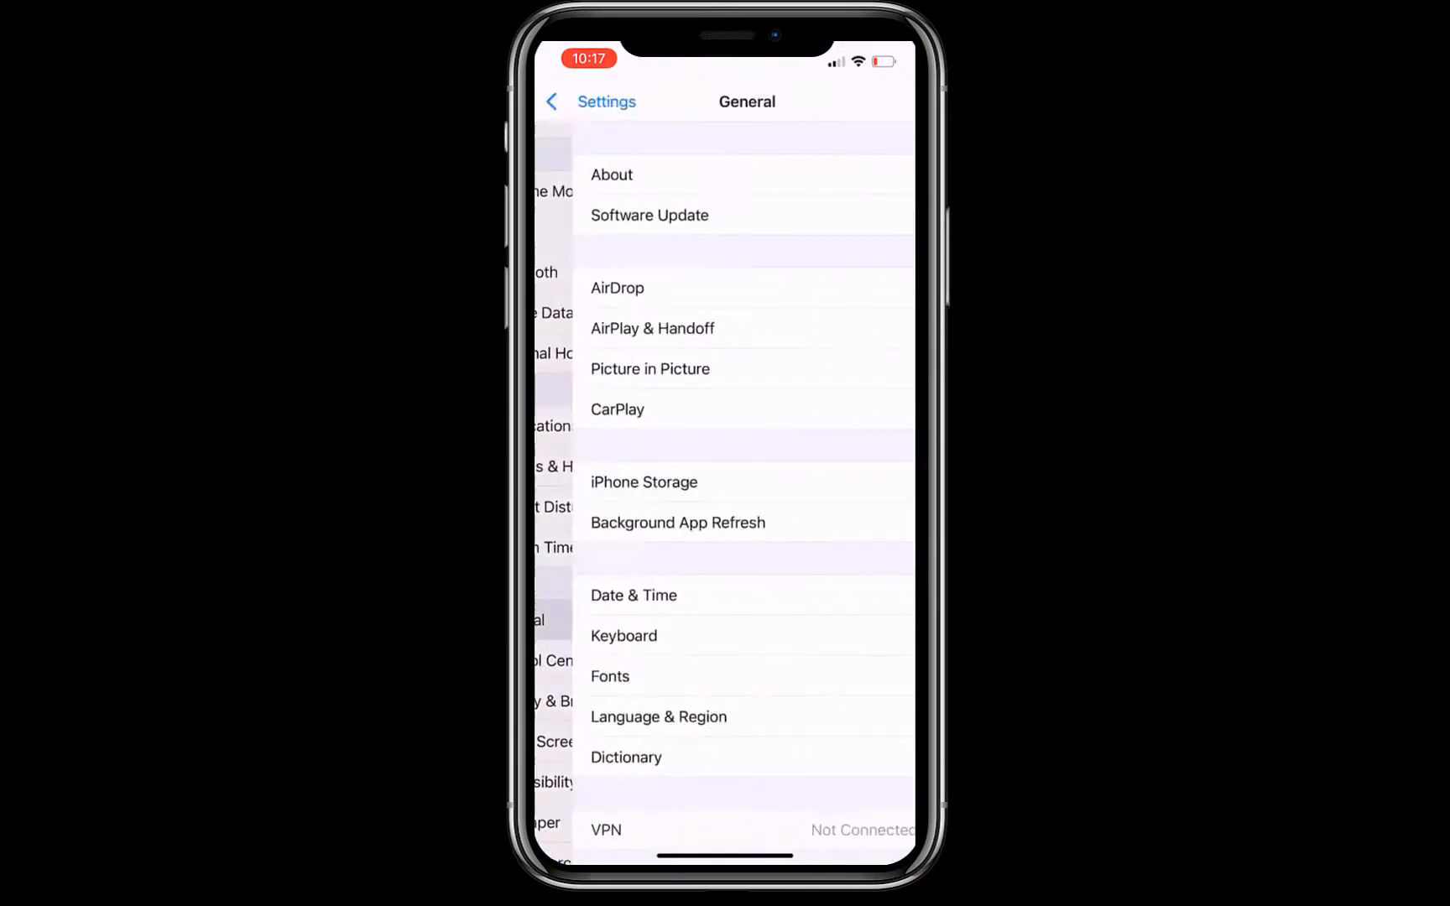
pyautogui.click(612, 215)
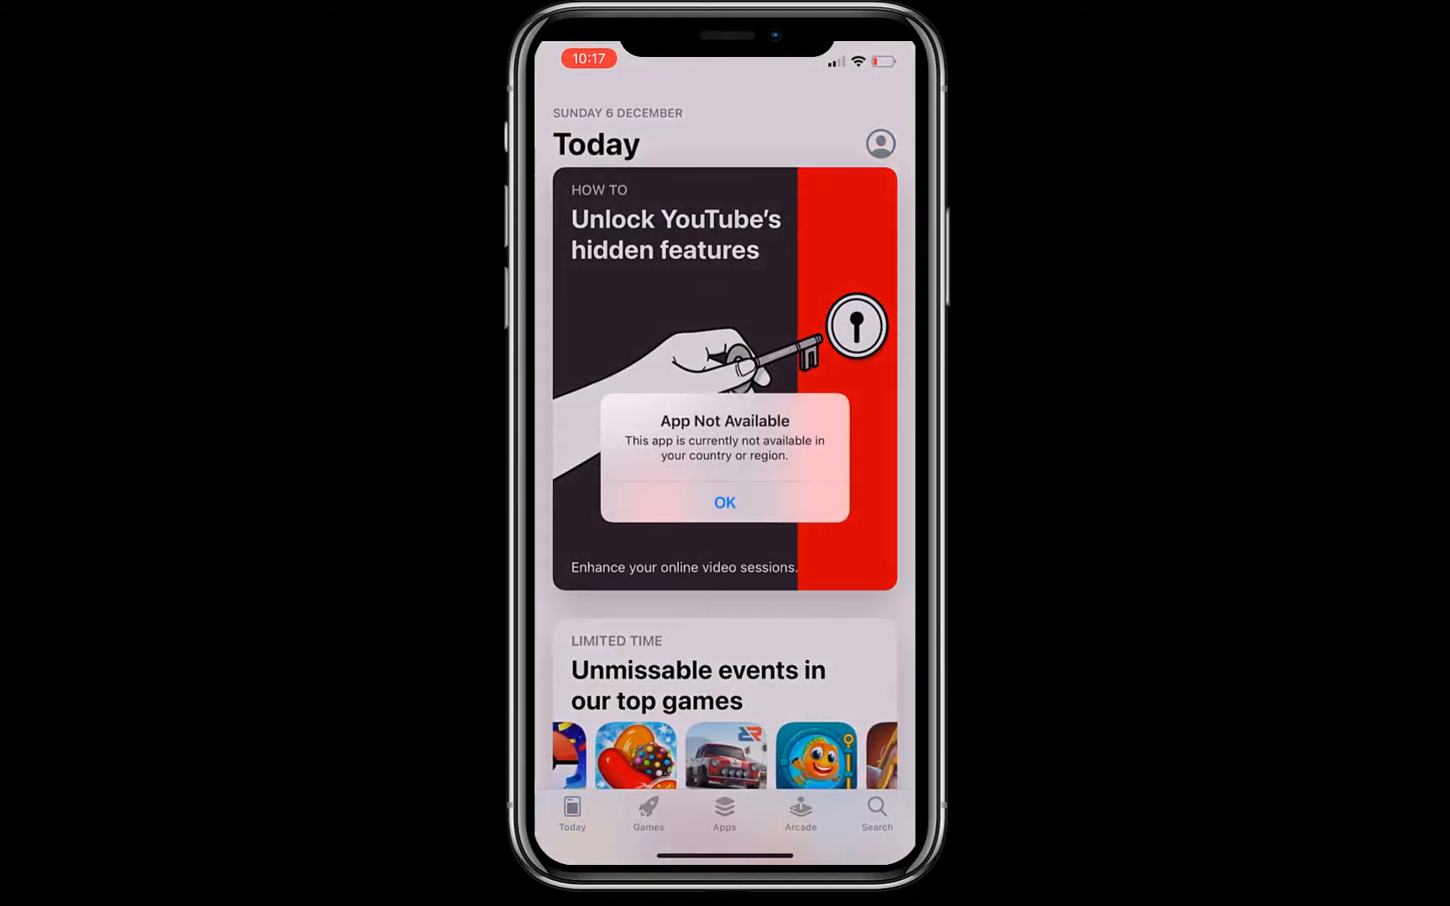
# - Dismiss the App Not Available alert and relaunch the App Store via Spotlight
pyautogui.click(726, 502)
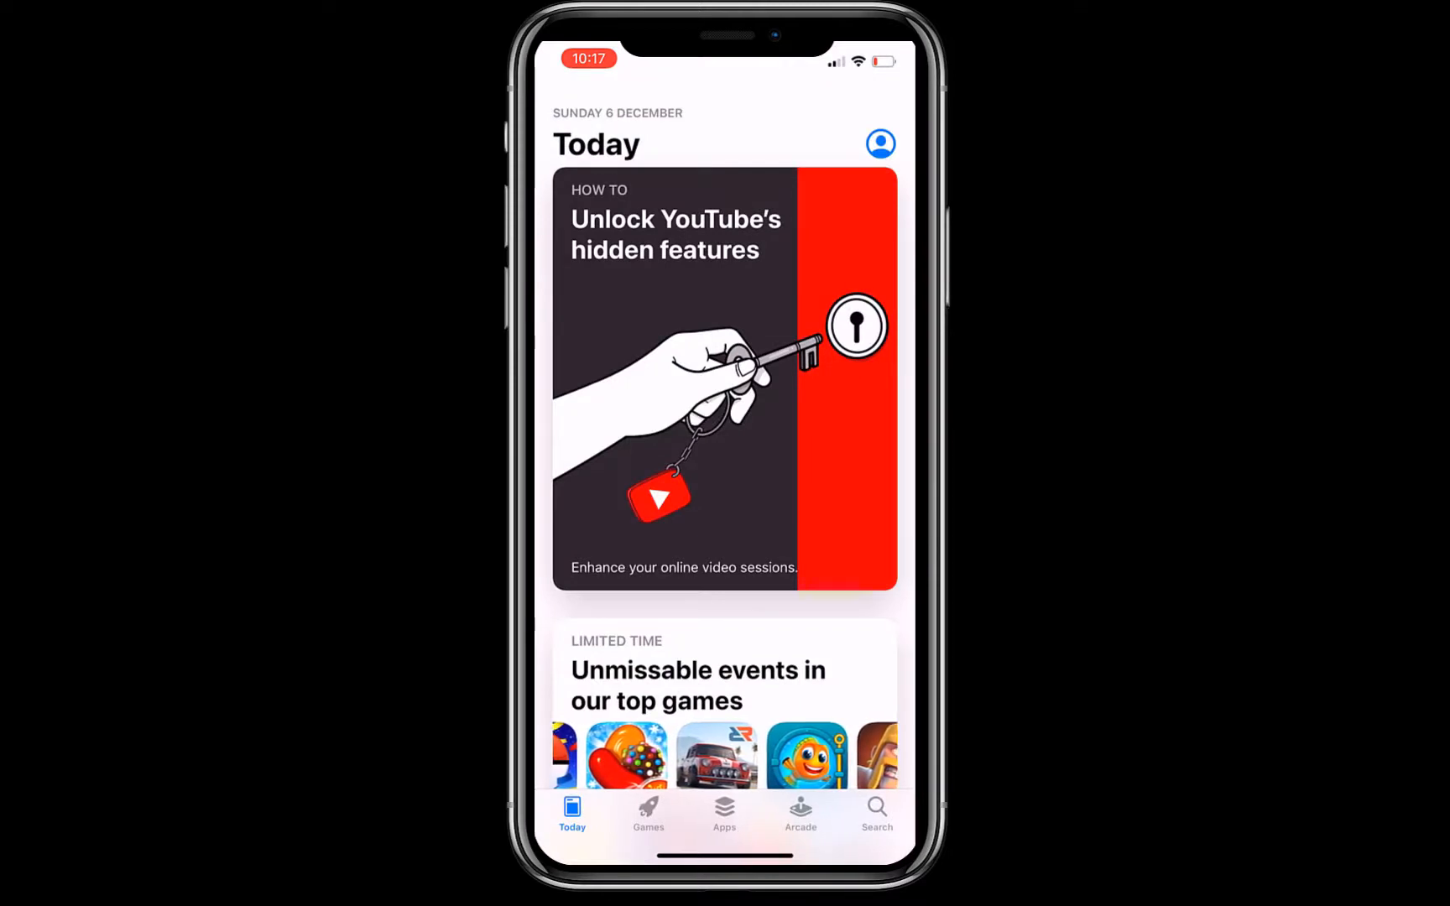
pyautogui.moveTo(725, 856); pyautogui.dragTo(725, 510)
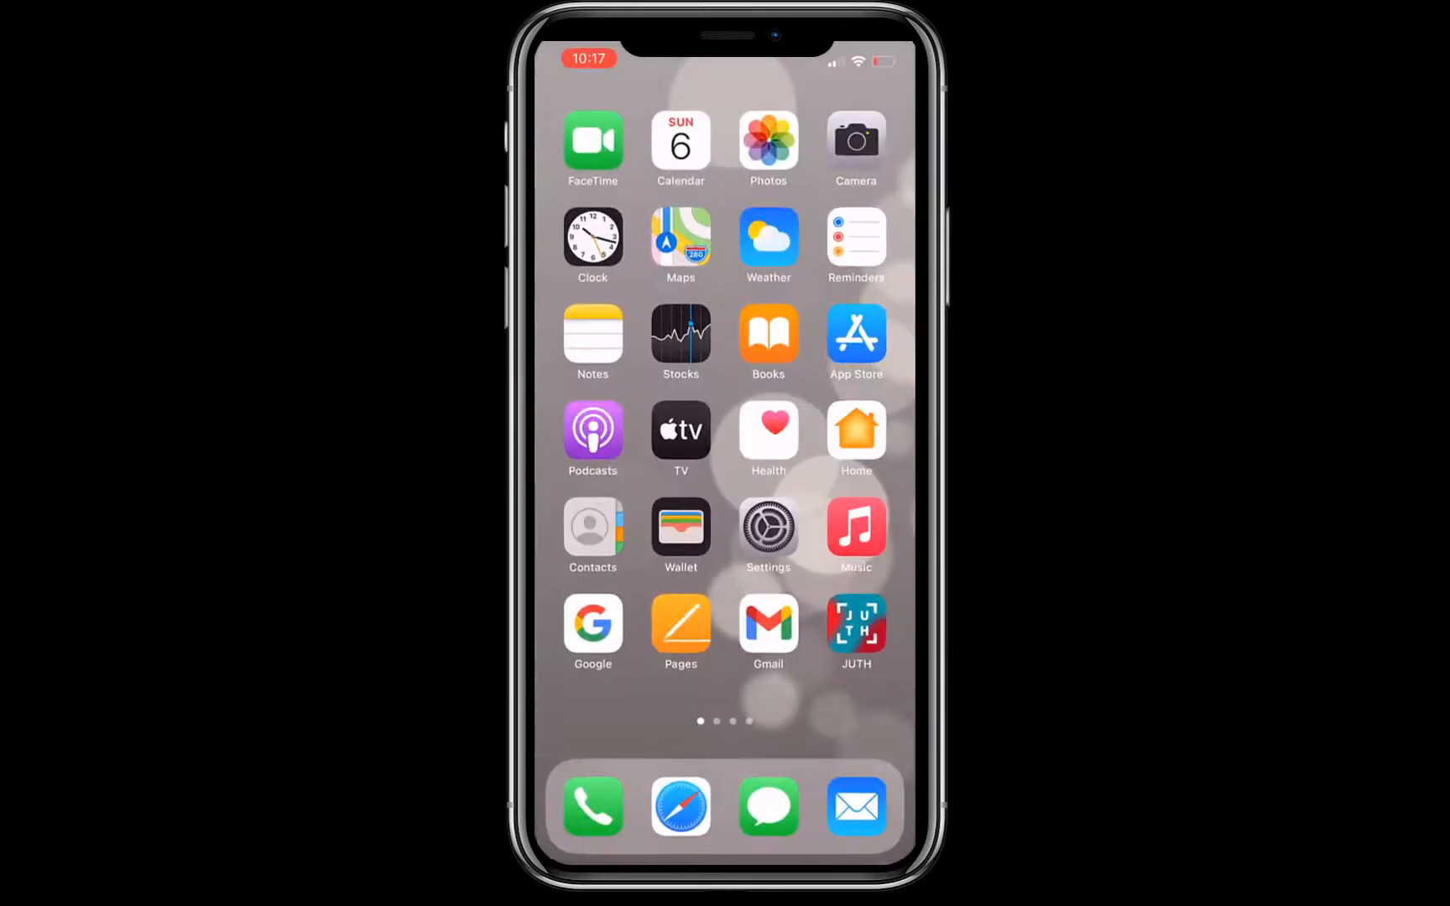
pyautogui.moveTo(725, 453); pyautogui.dragTo(725, 680)
pyautogui.write('app')
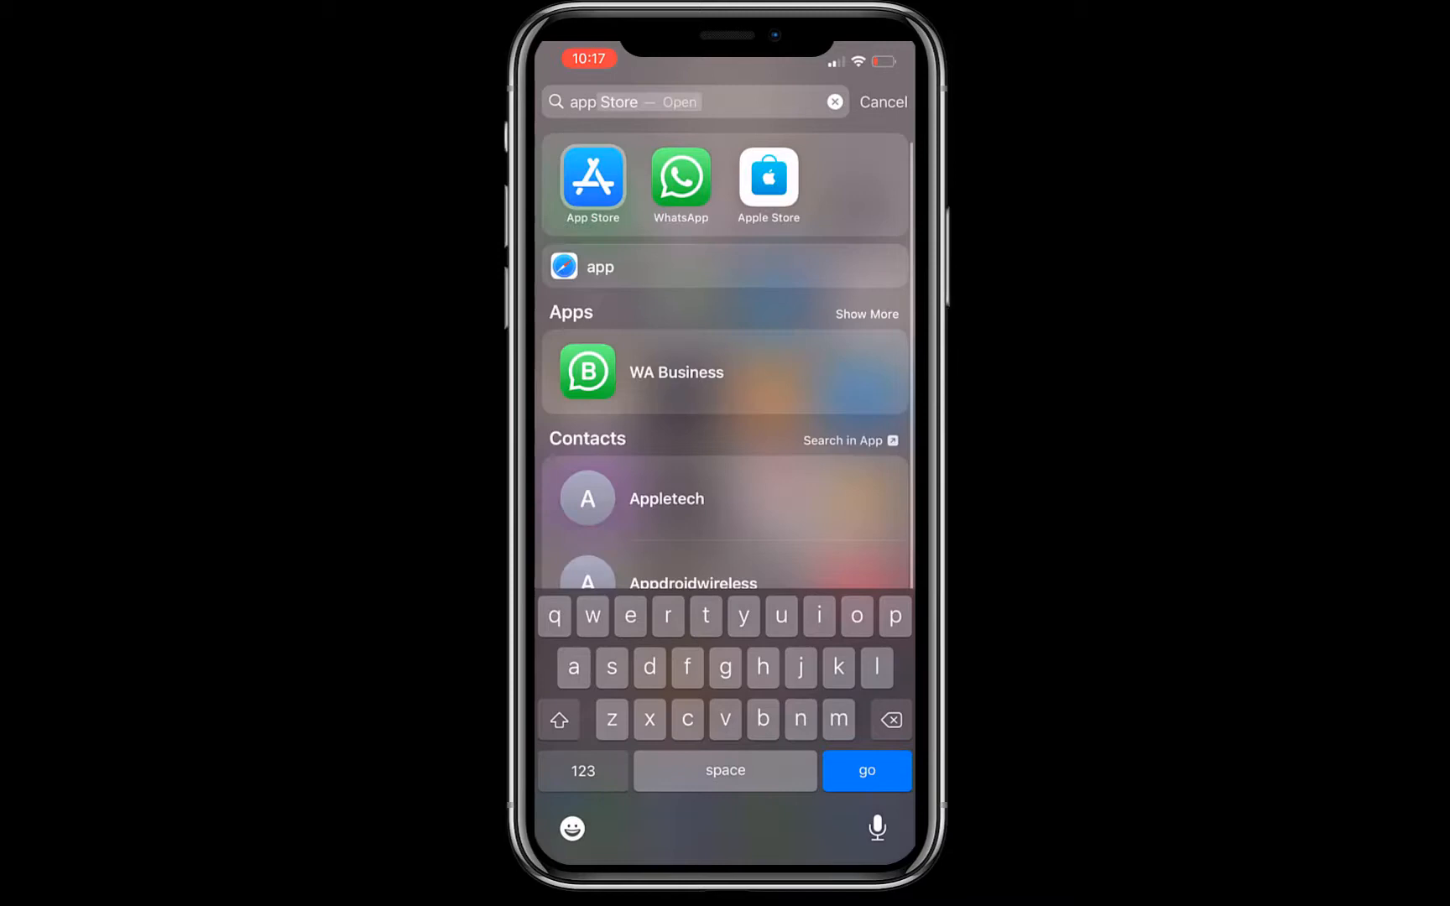
pyautogui.press('Return')
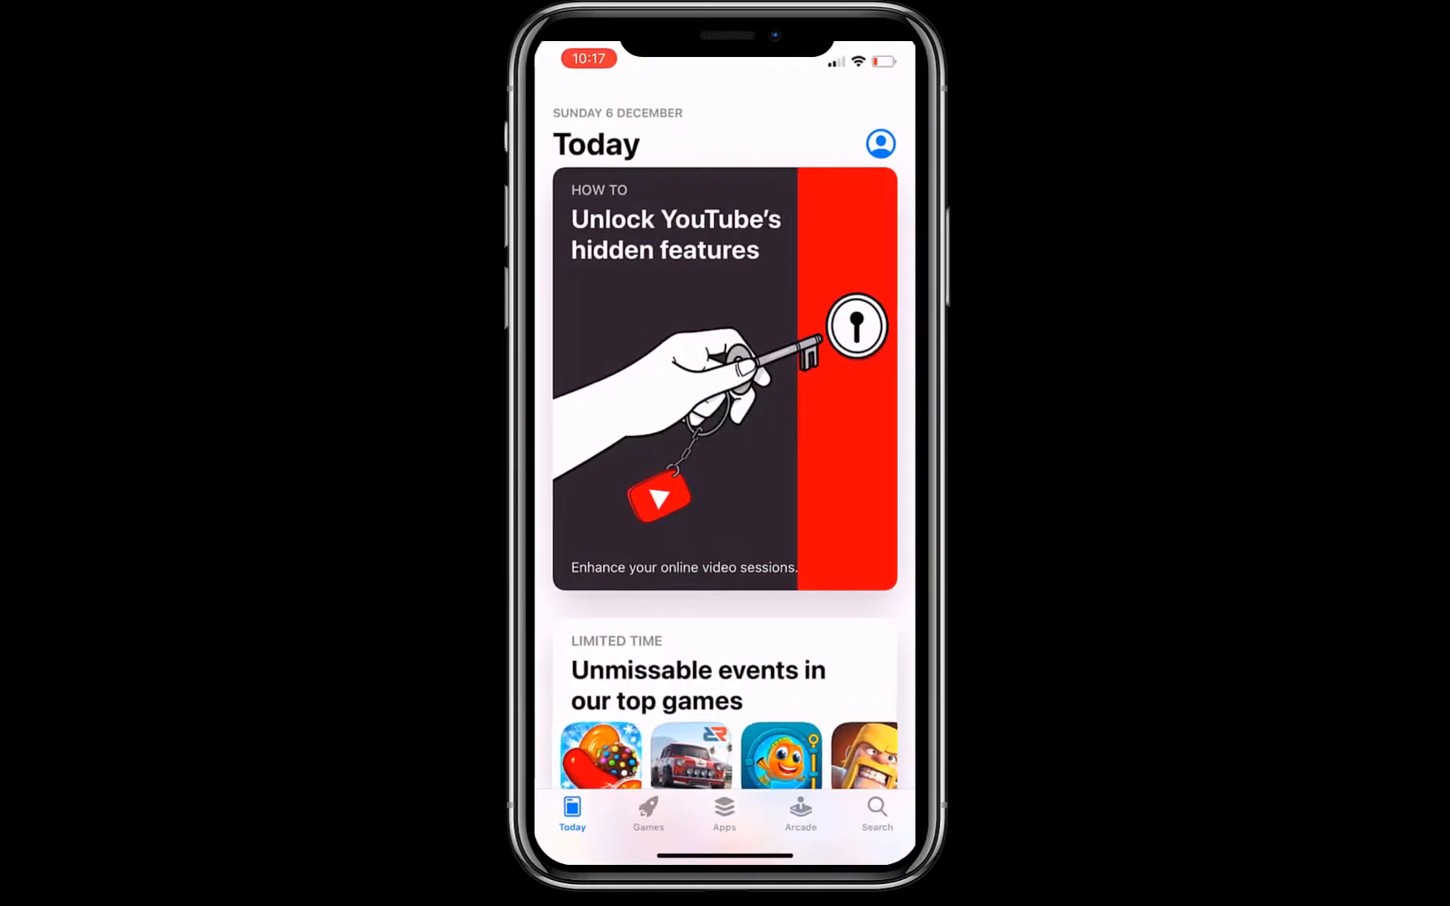
# - Reach the Apple ID account settings from the App Store profile icon
pyautogui.click(880, 144)
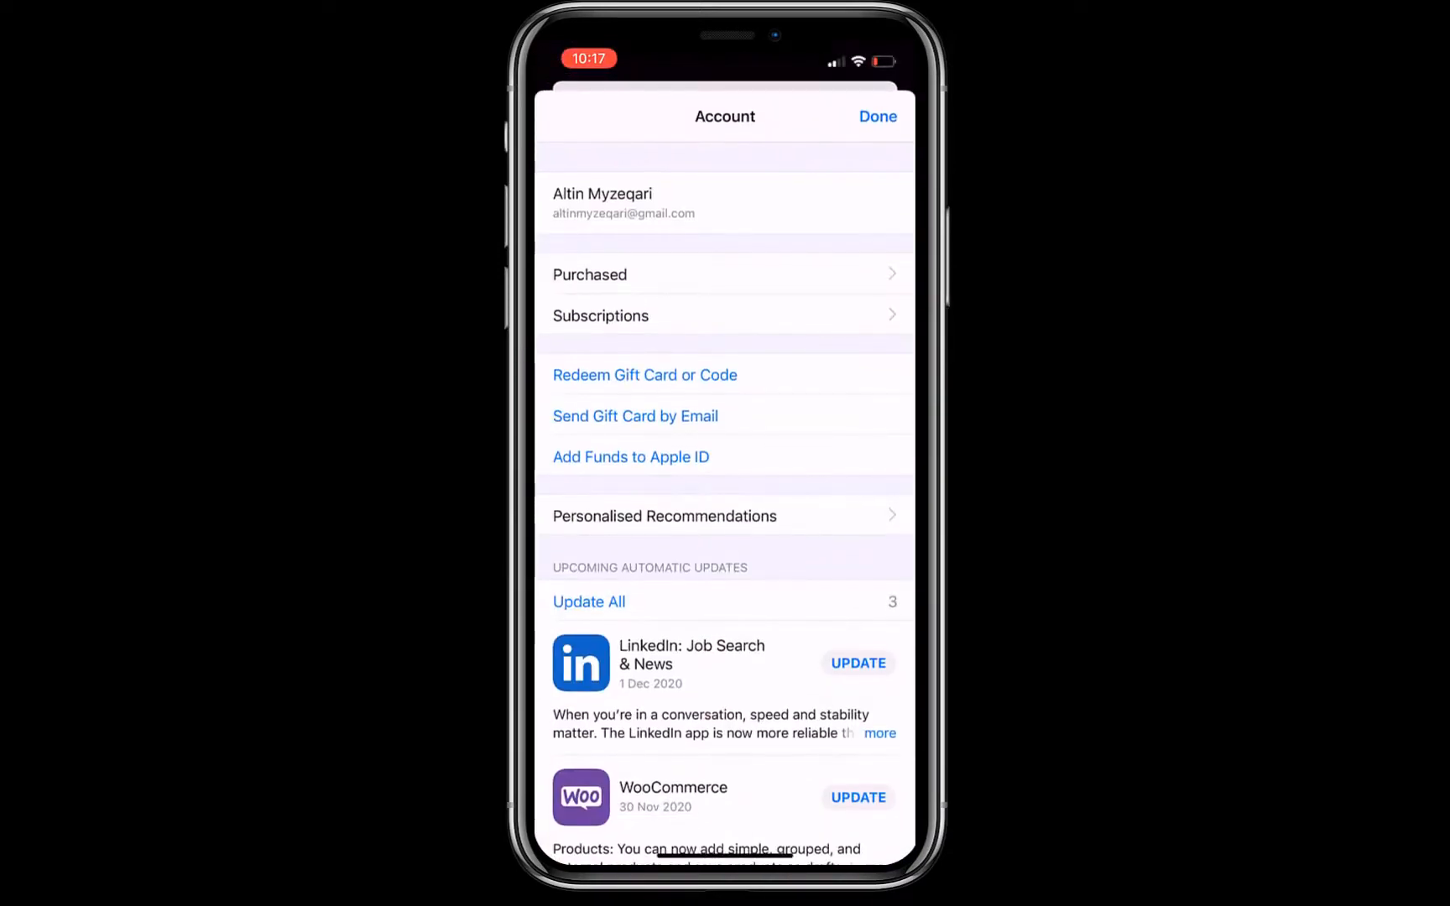
pyautogui.click(681, 201)
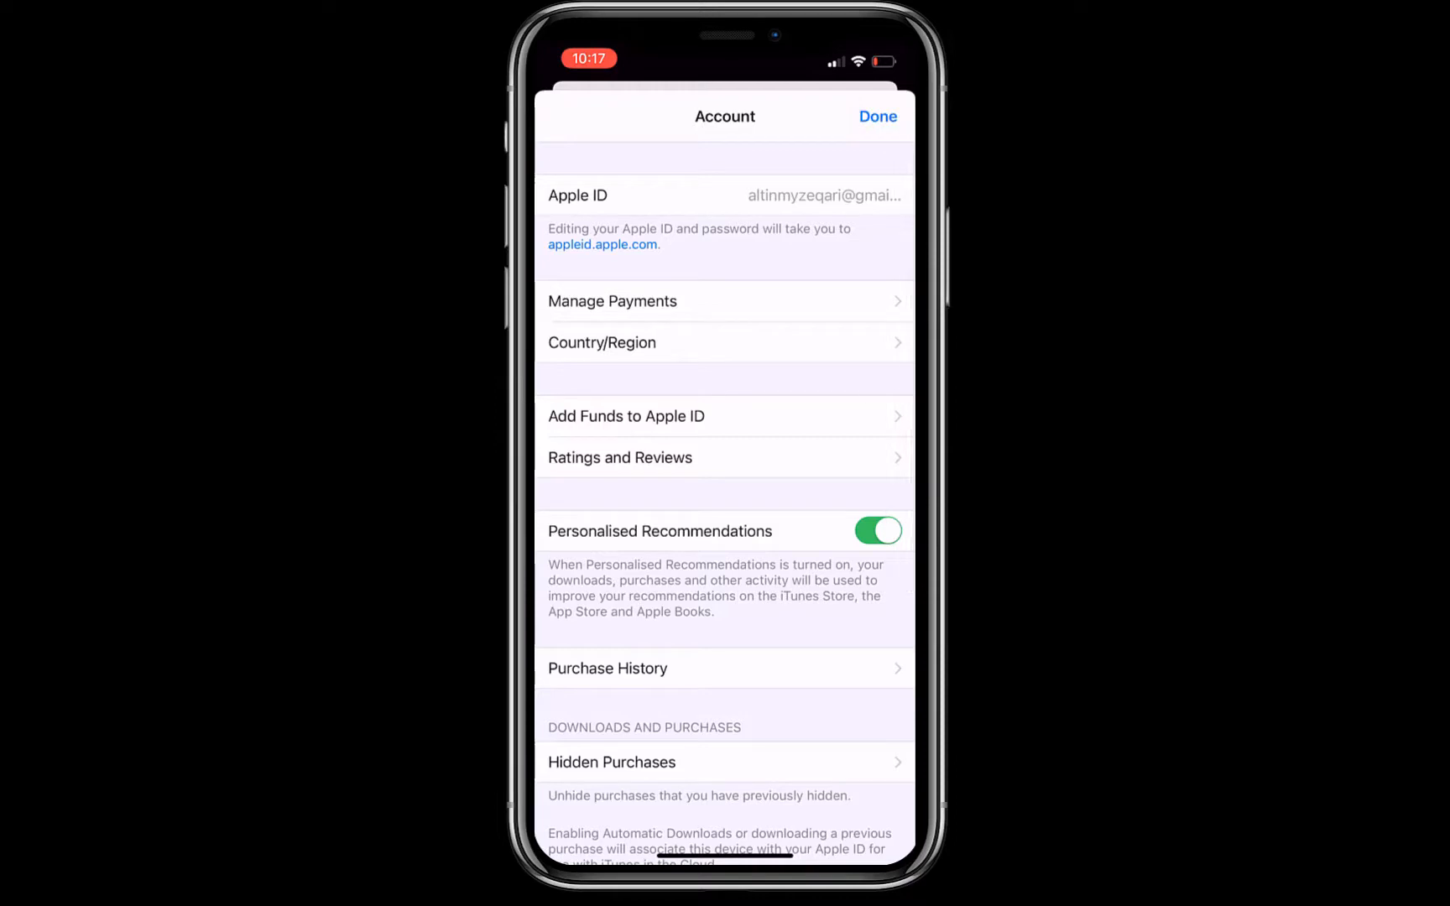
# - Change the account's country to Albania and accept the Terms and Conditions
pyautogui.click(602, 343)
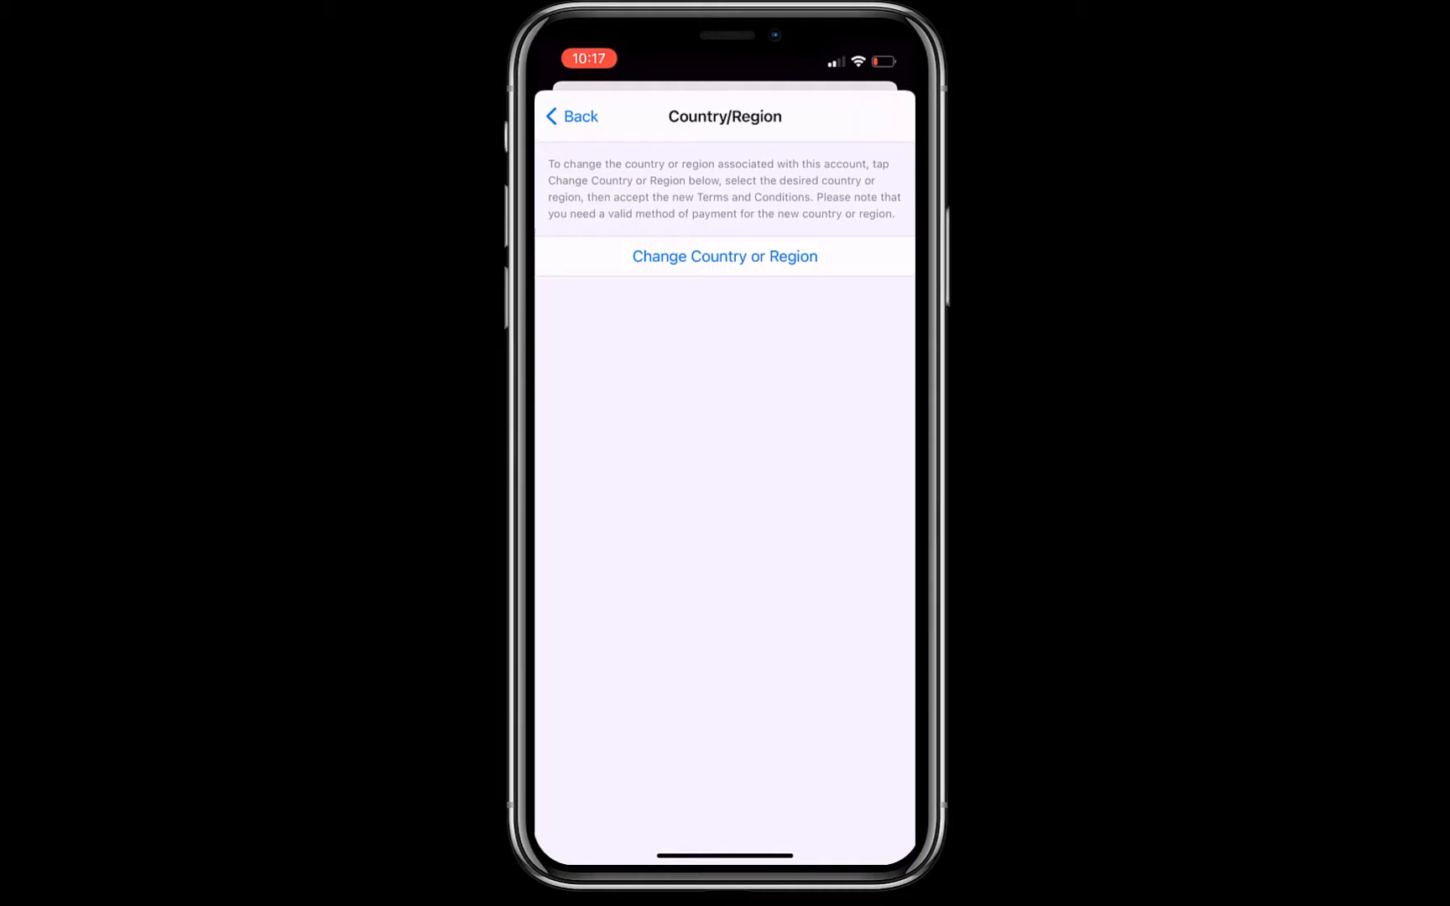
pyautogui.click(724, 256)
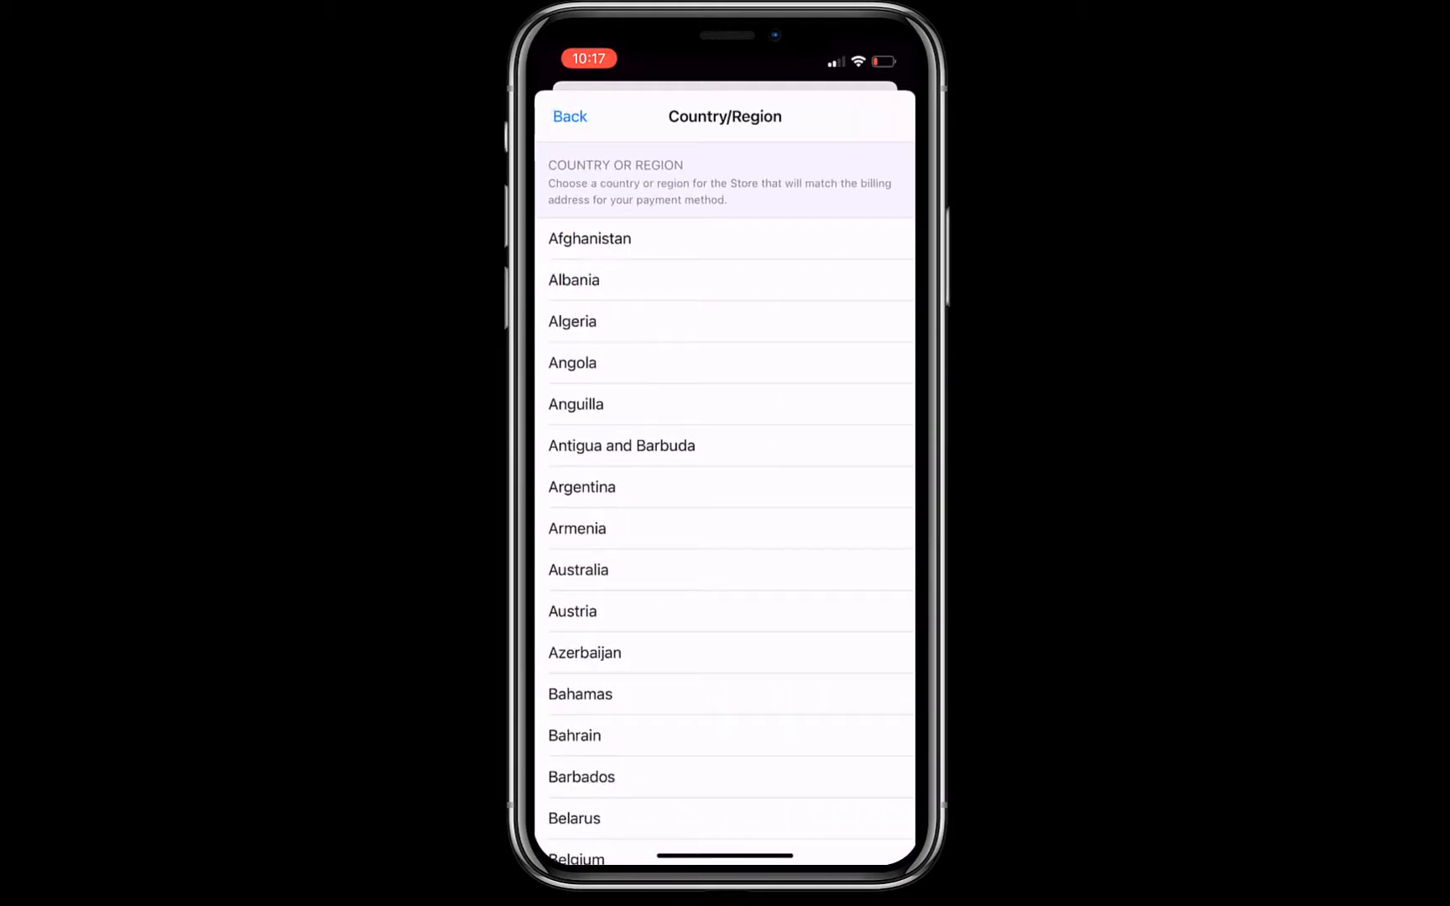
pyautogui.scroll(-1, 724, 488)
pyautogui.scroll(-3, 723, 486)
pyautogui.scroll(-3, 724, 487)
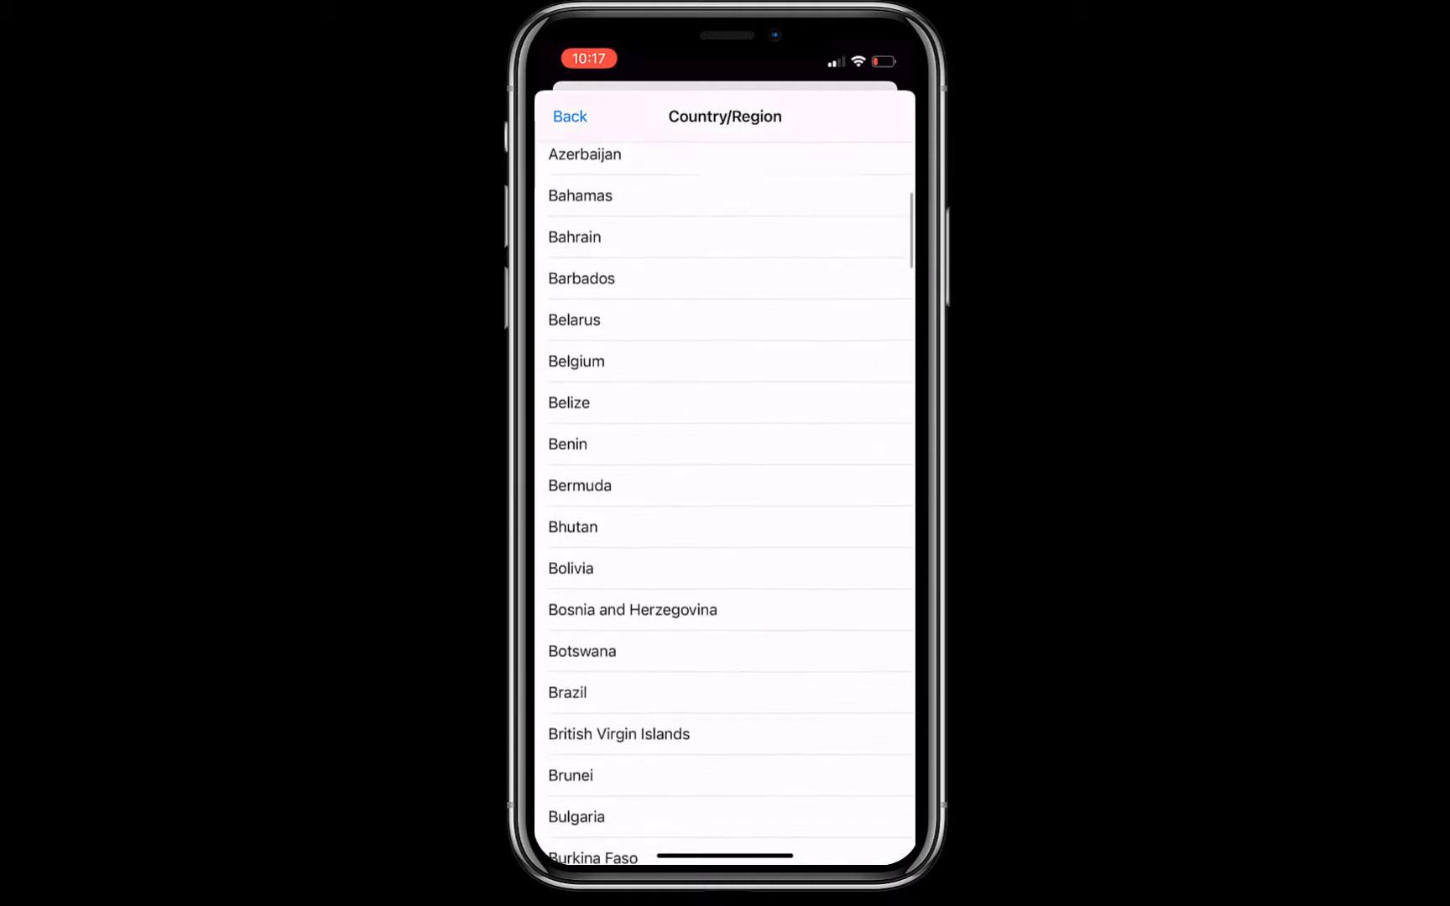
pyautogui.scroll(-3, 724, 488)
pyautogui.scroll(10, 724, 488)
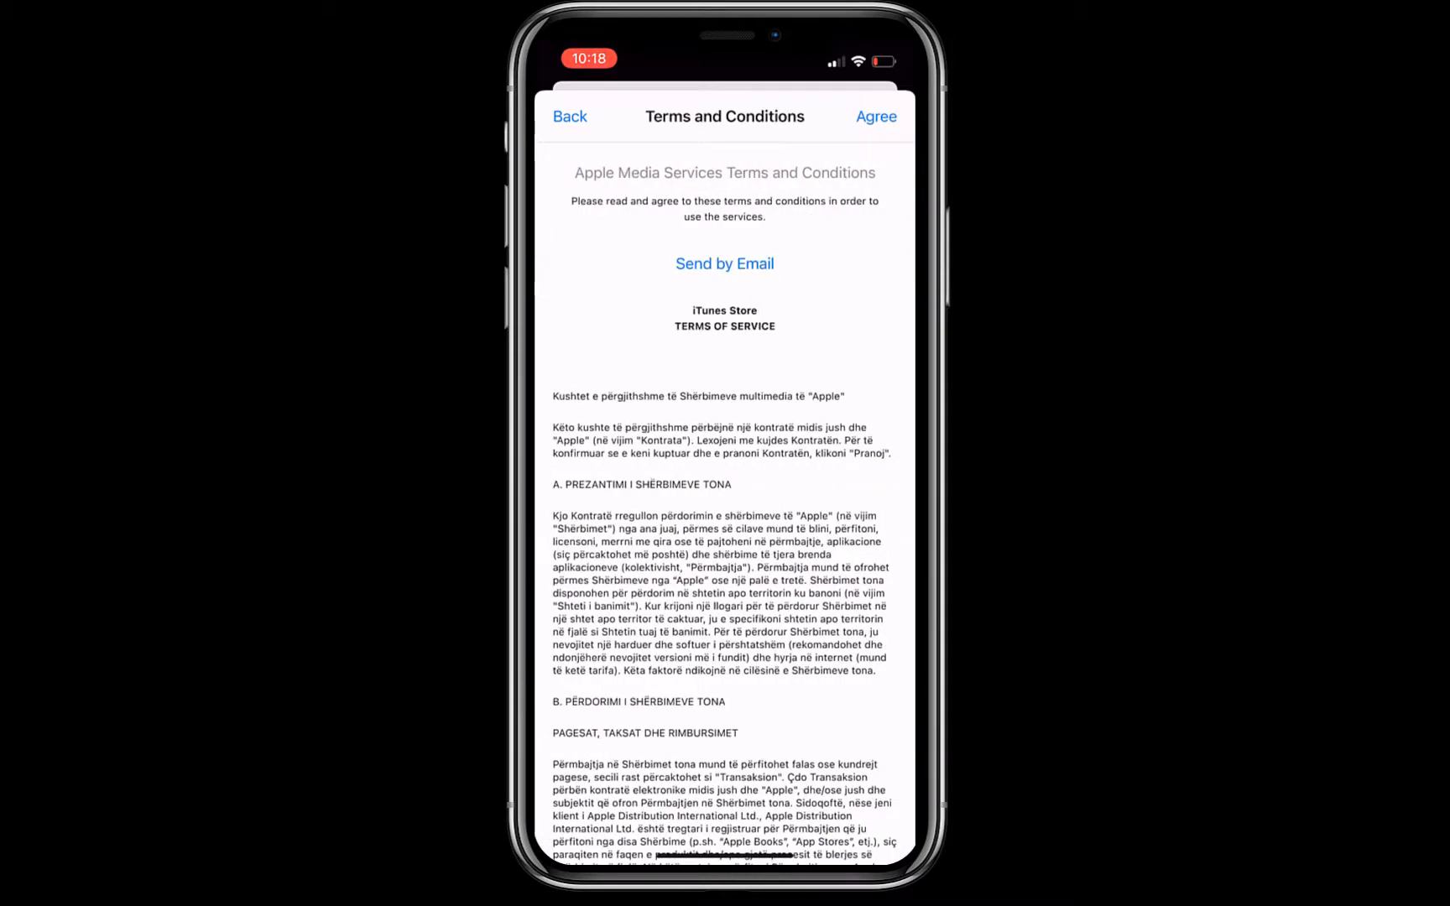
pyautogui.click(875, 116)
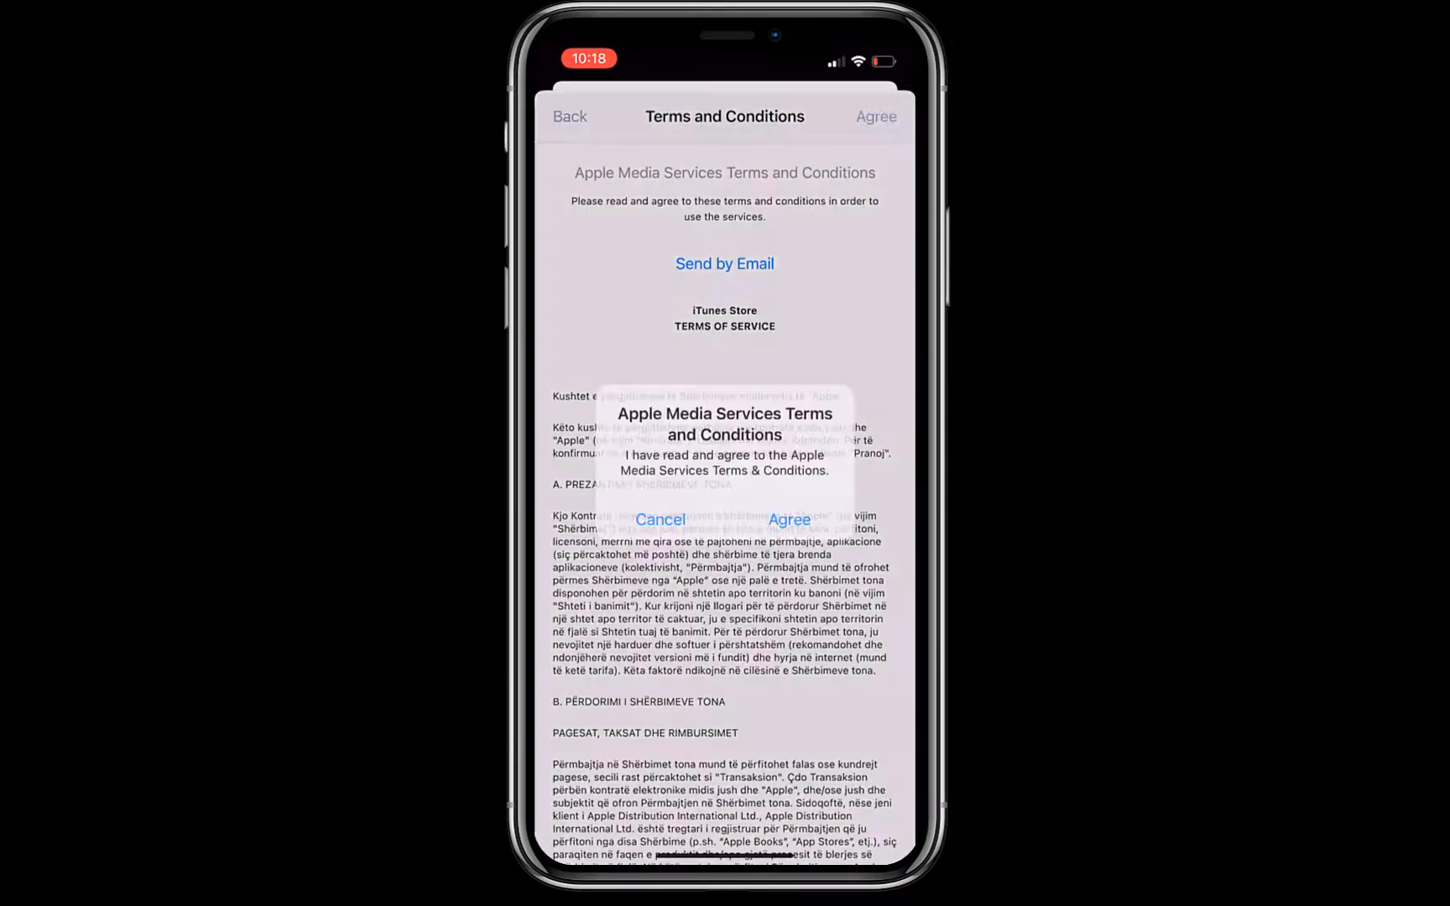
pyautogui.click(788, 516)
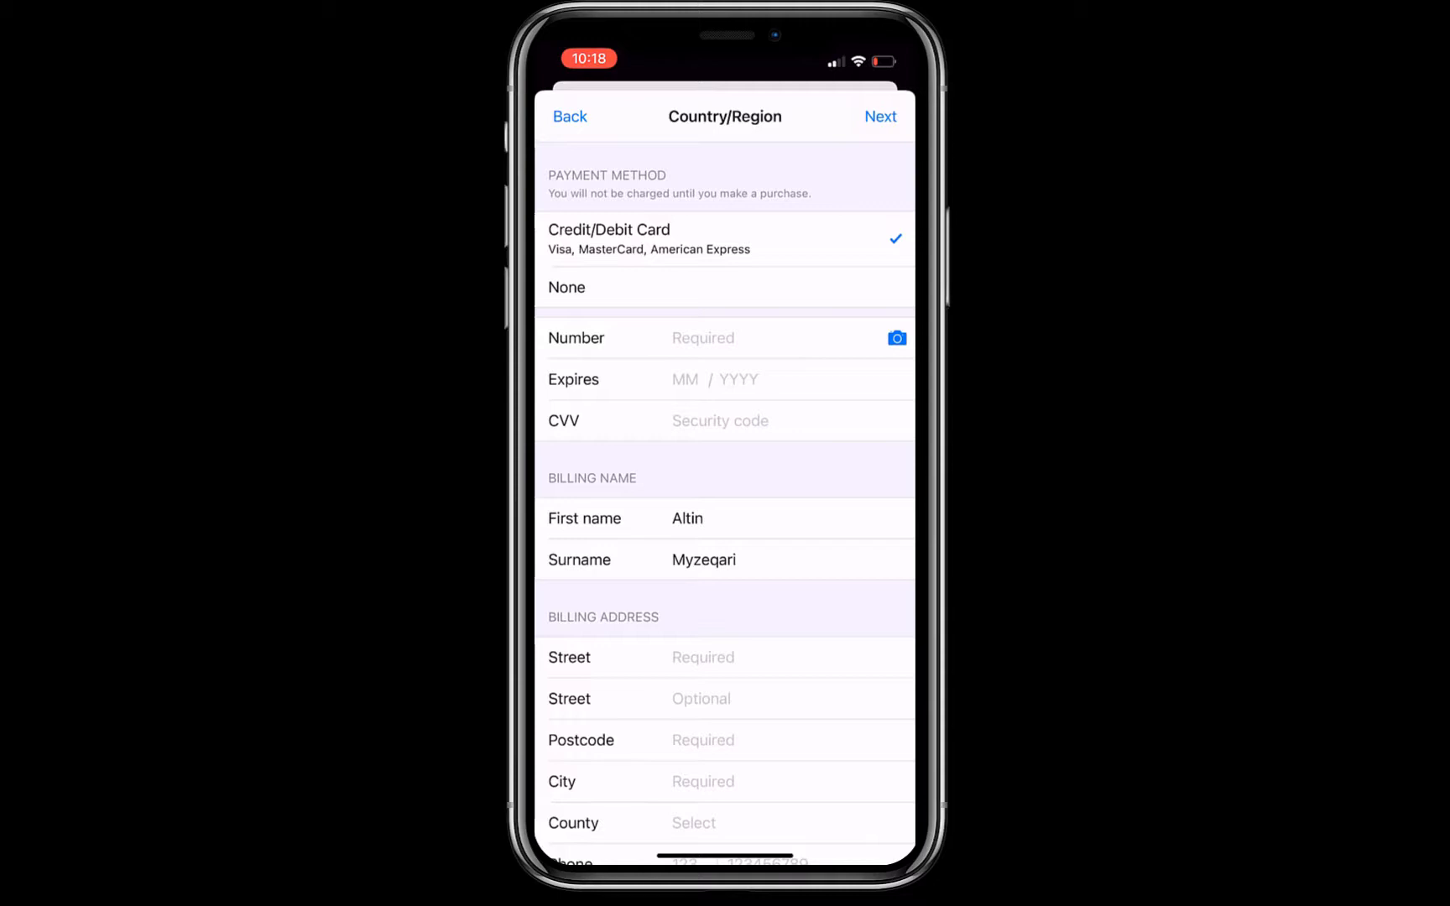
# - Choose payment None and fill Street Elbasan, Postcode 3001, City Elbasan, then move to County
pyautogui.click(566, 287)
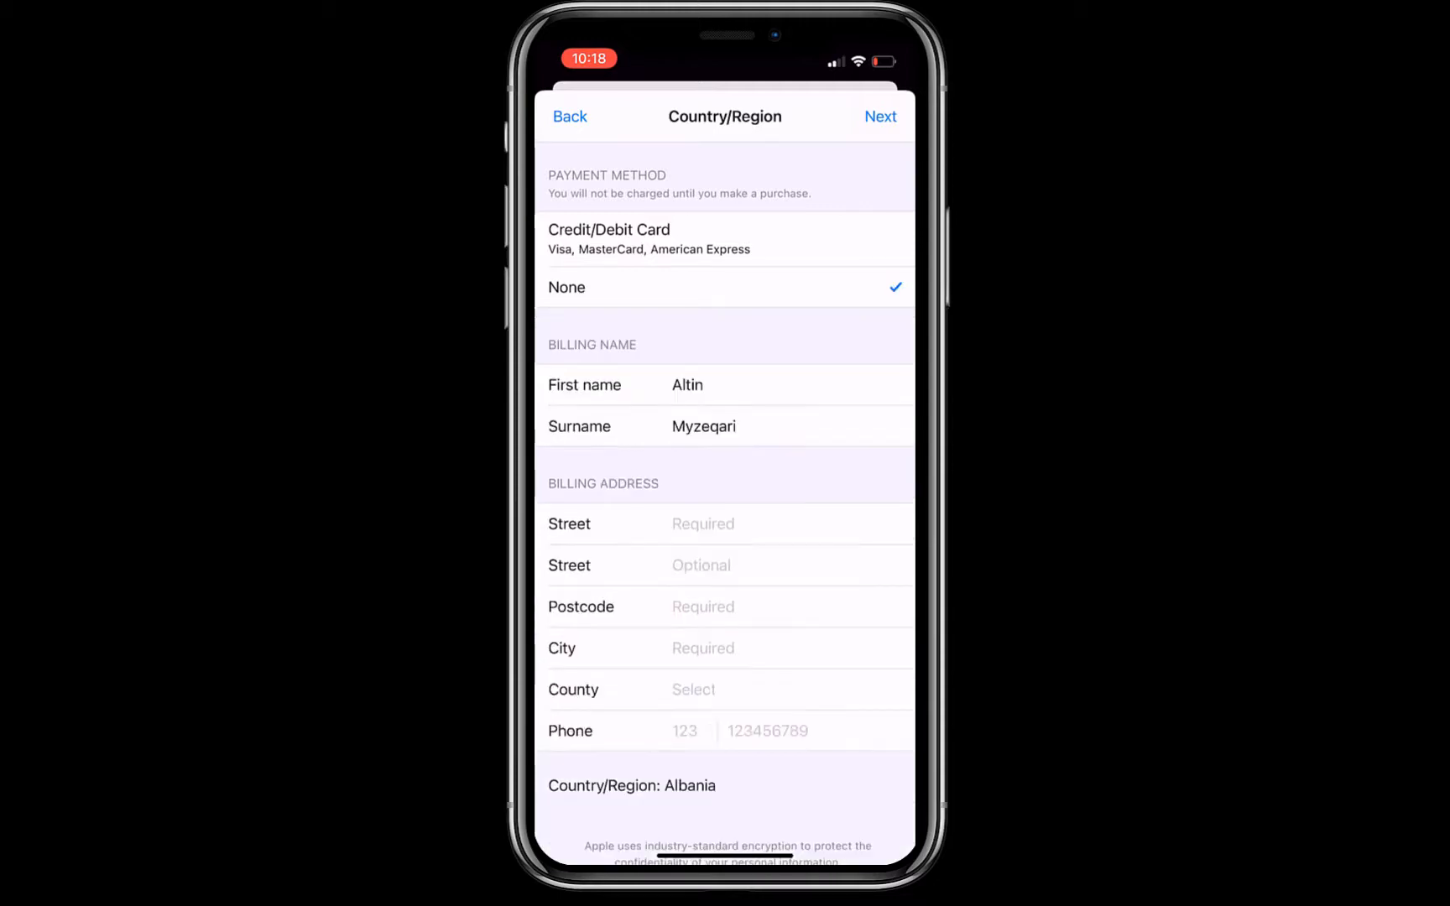
pyautogui.scroll(-2, 725, 476)
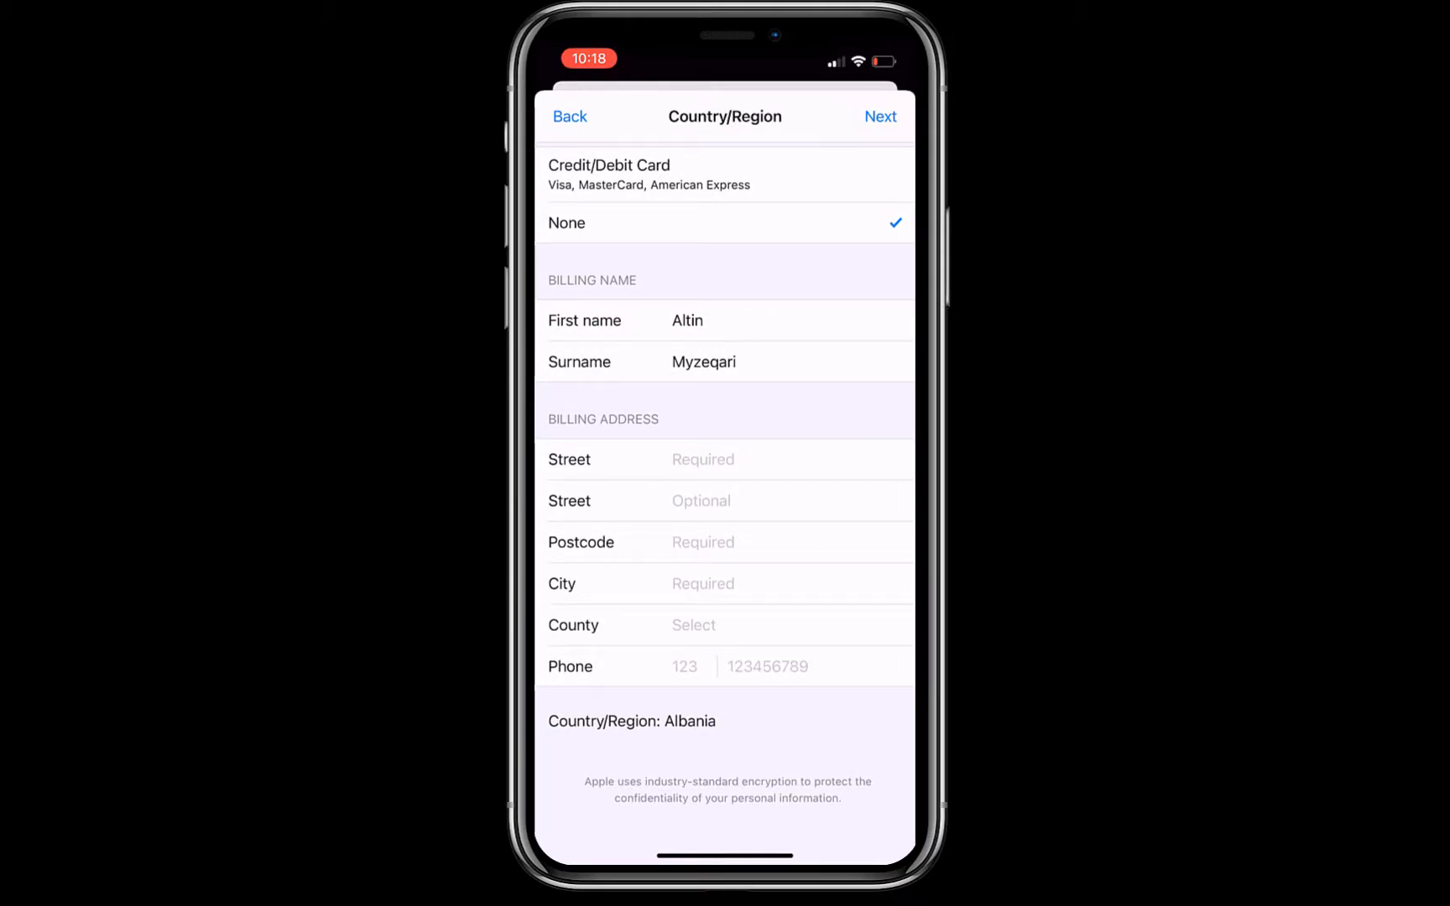
pyautogui.click(702, 459)
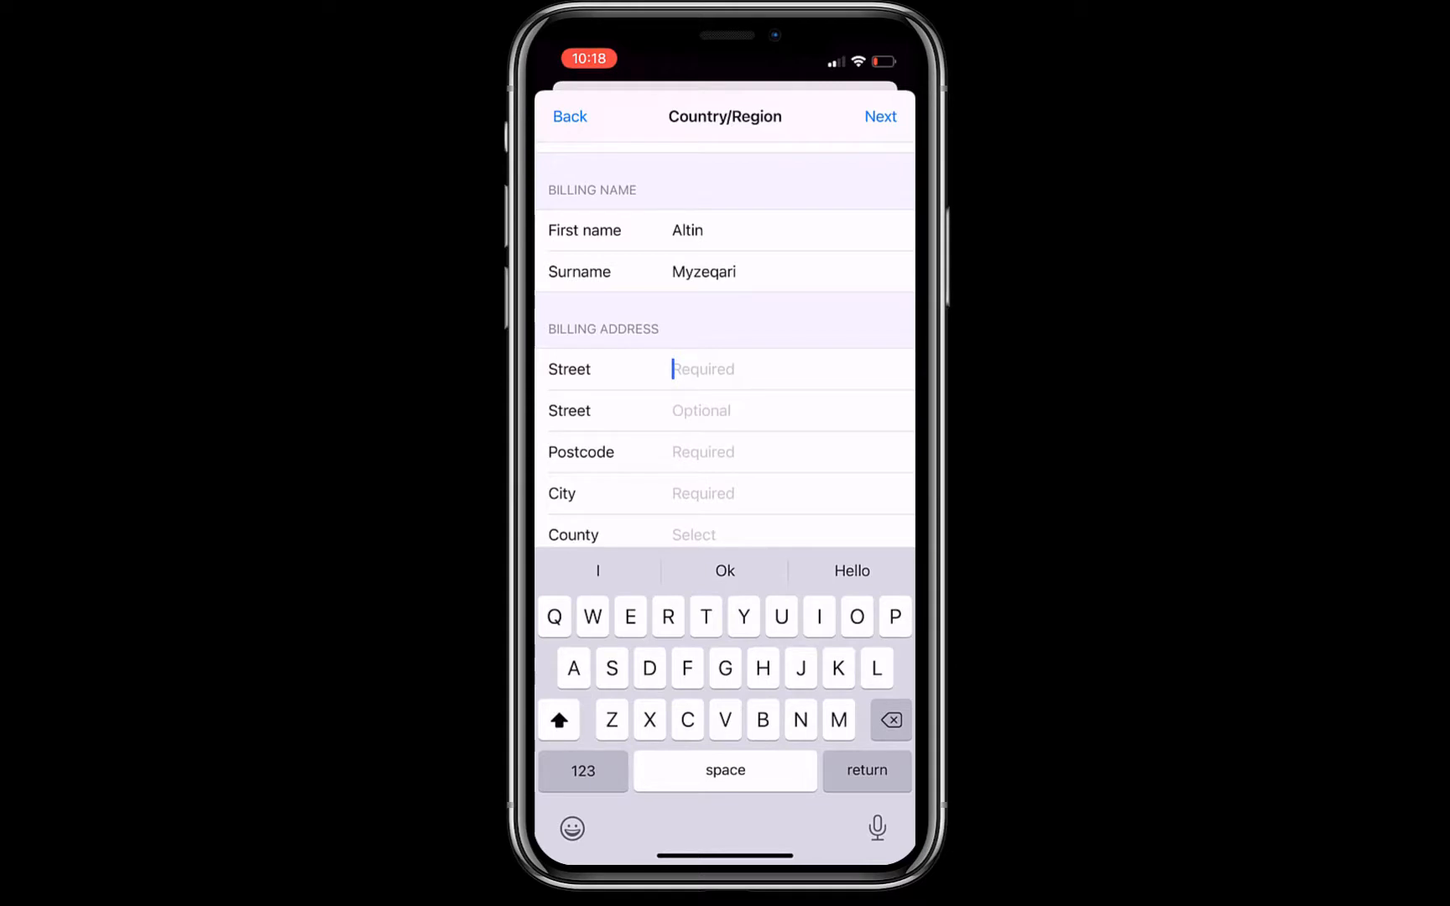
pyautogui.write('Alb')
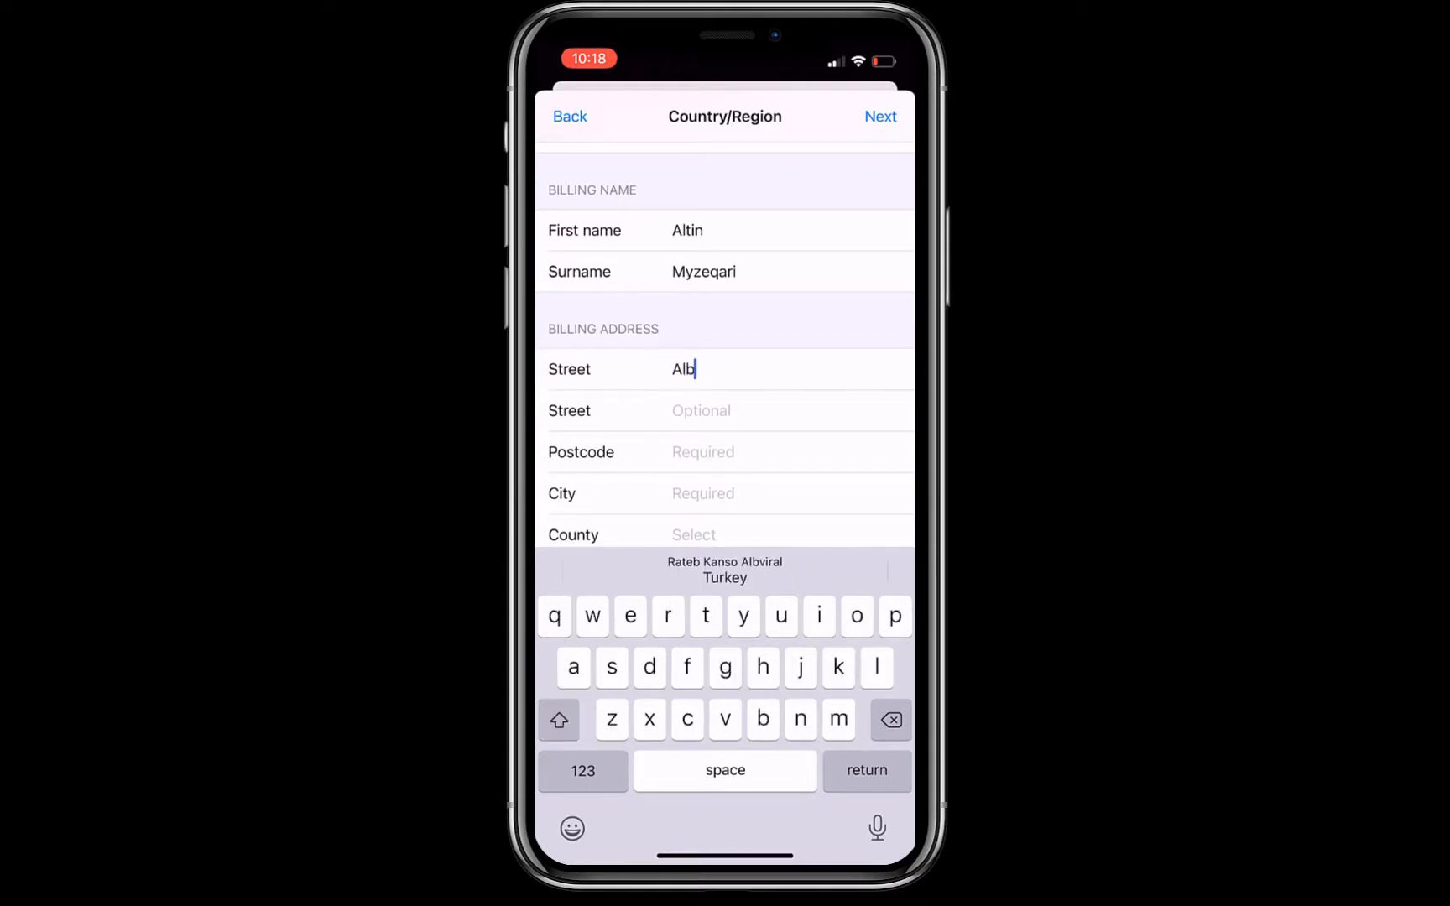
pyautogui.press('BackSpace')
pyautogui.press('BackSpace')
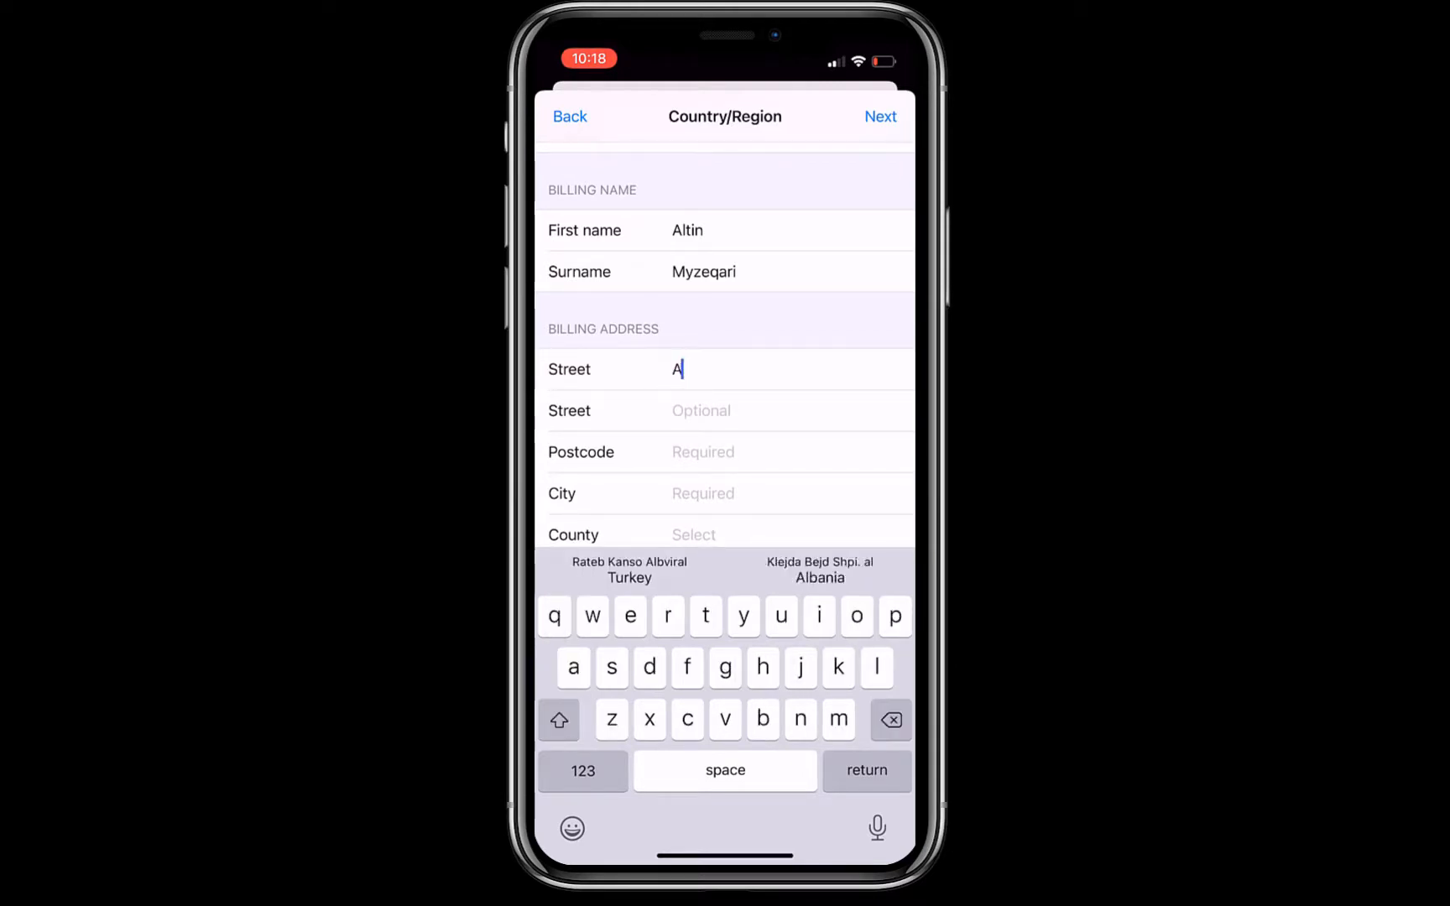
pyautogui.press('BackSpace')
pyautogui.write('Elbasan')
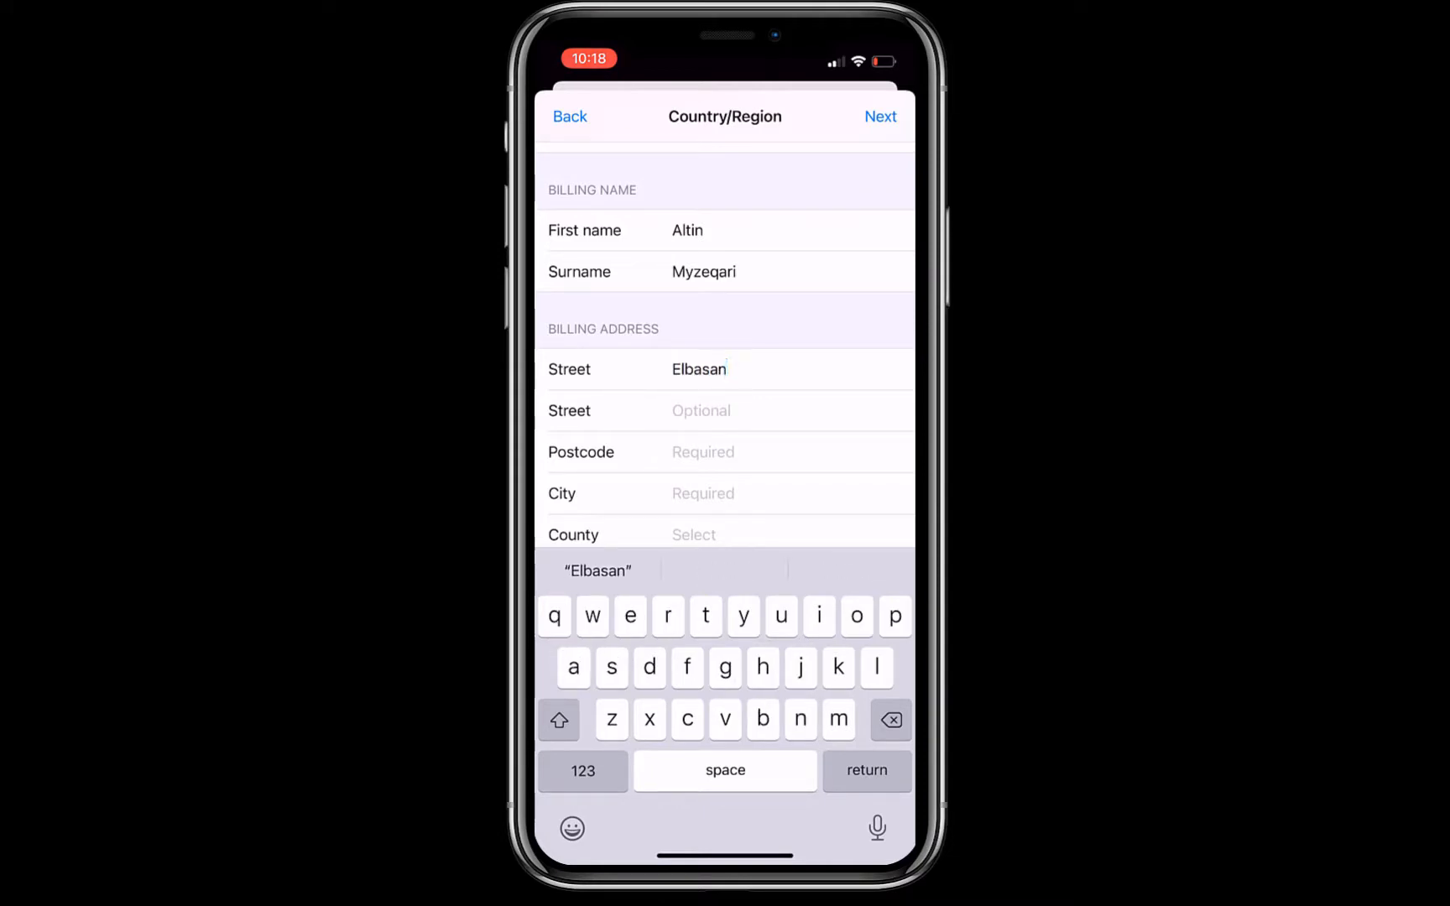
pyautogui.press('Return')
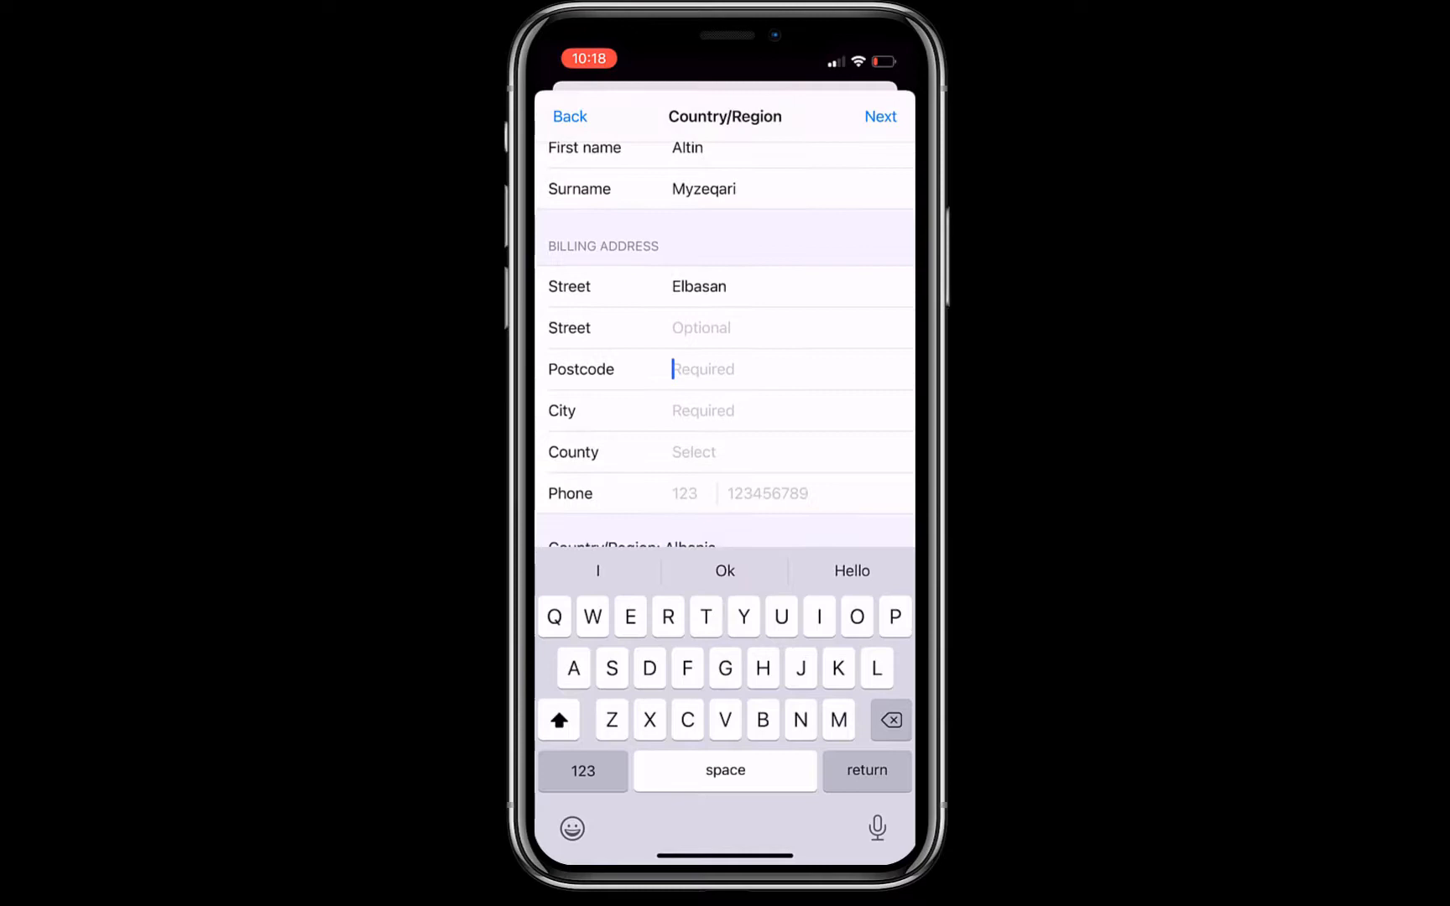
pyautogui.write('3001')
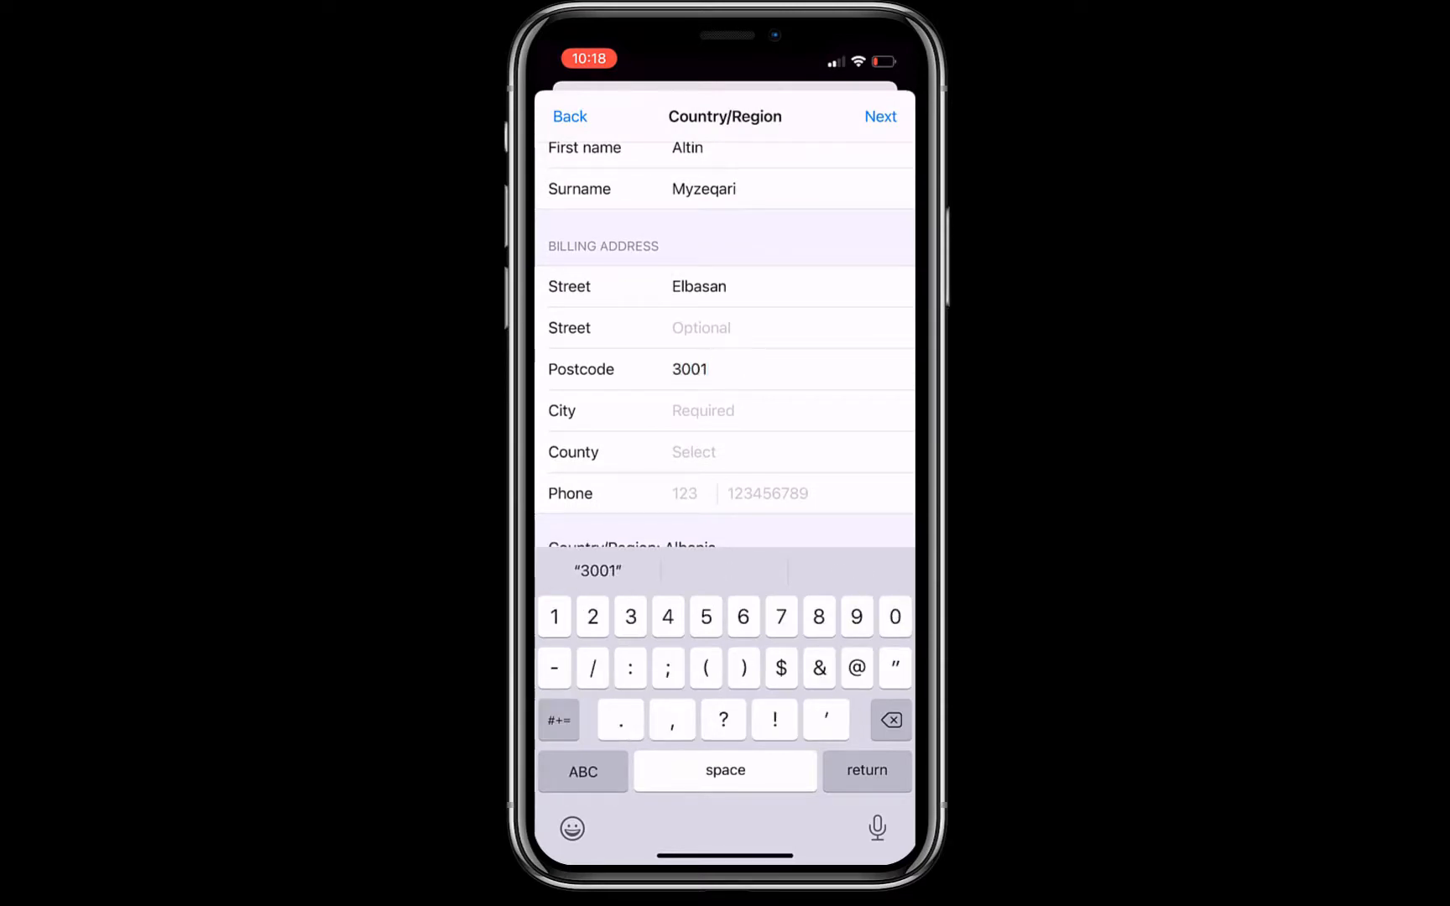
pyautogui.press('Return')
pyautogui.write('Elb')
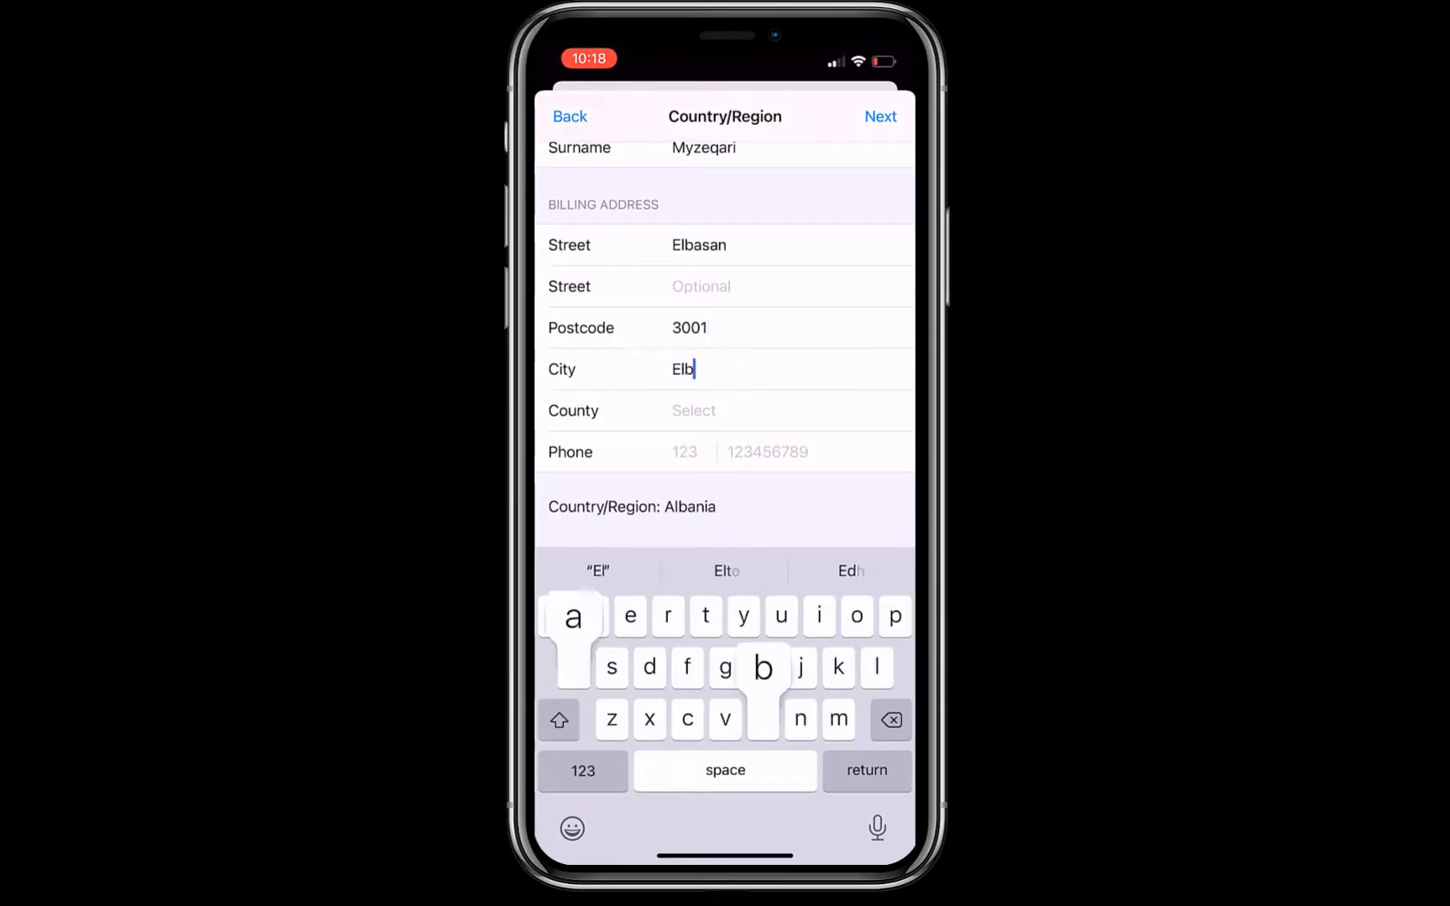
pyautogui.write('asan')
pyautogui.press('Return')
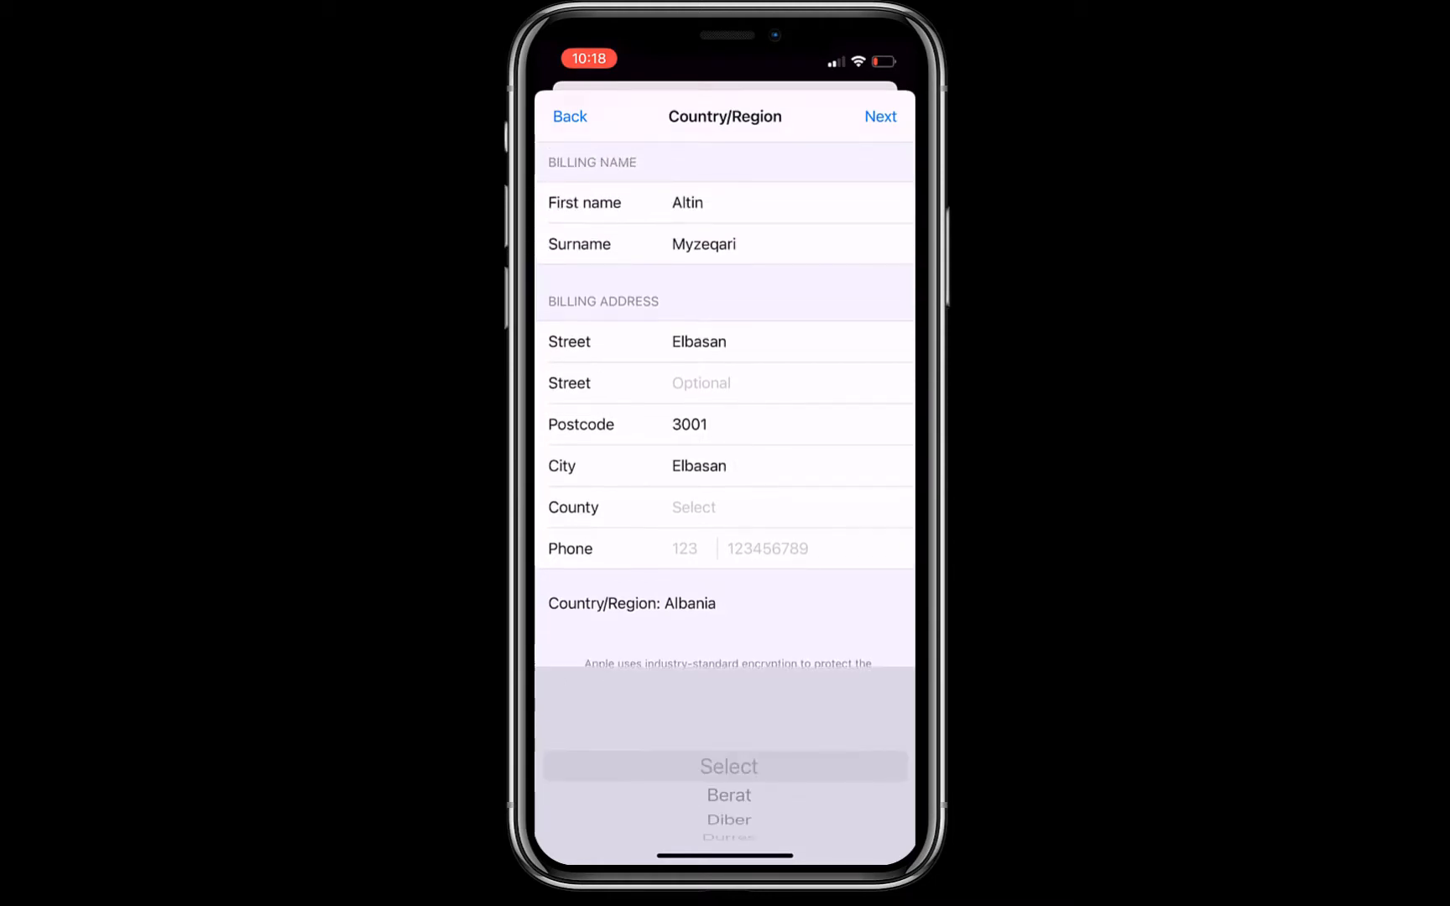
pyautogui.scroll(-1, 728, 769)
pyautogui.scroll(-1, 729, 769)
pyautogui.scroll(-2, 729, 770)
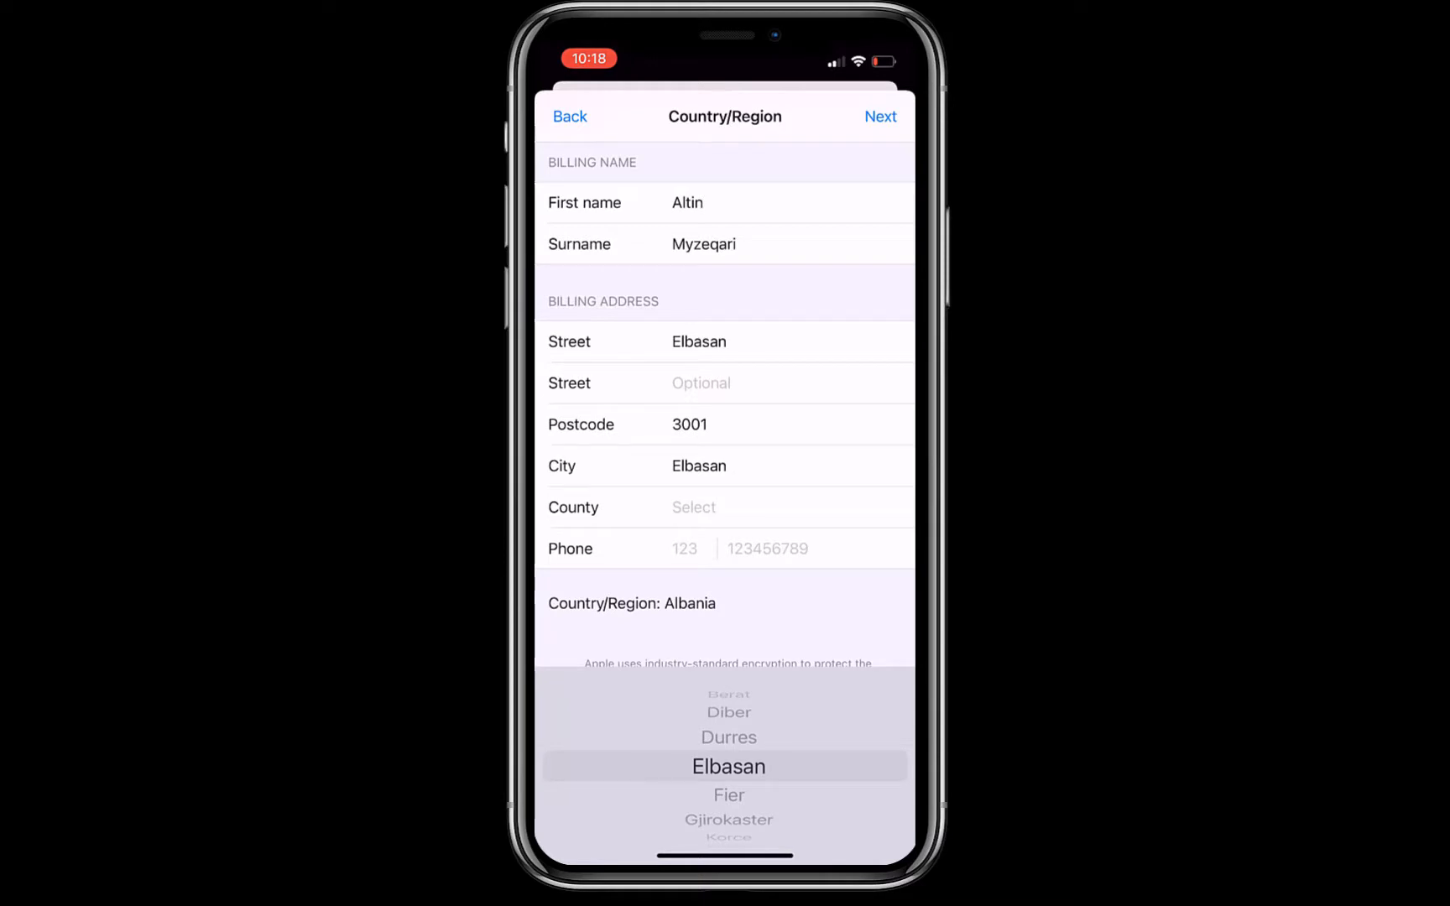
pyautogui.scroll(-1, 725, 408)
pyautogui.scroll(1, 725, 408)
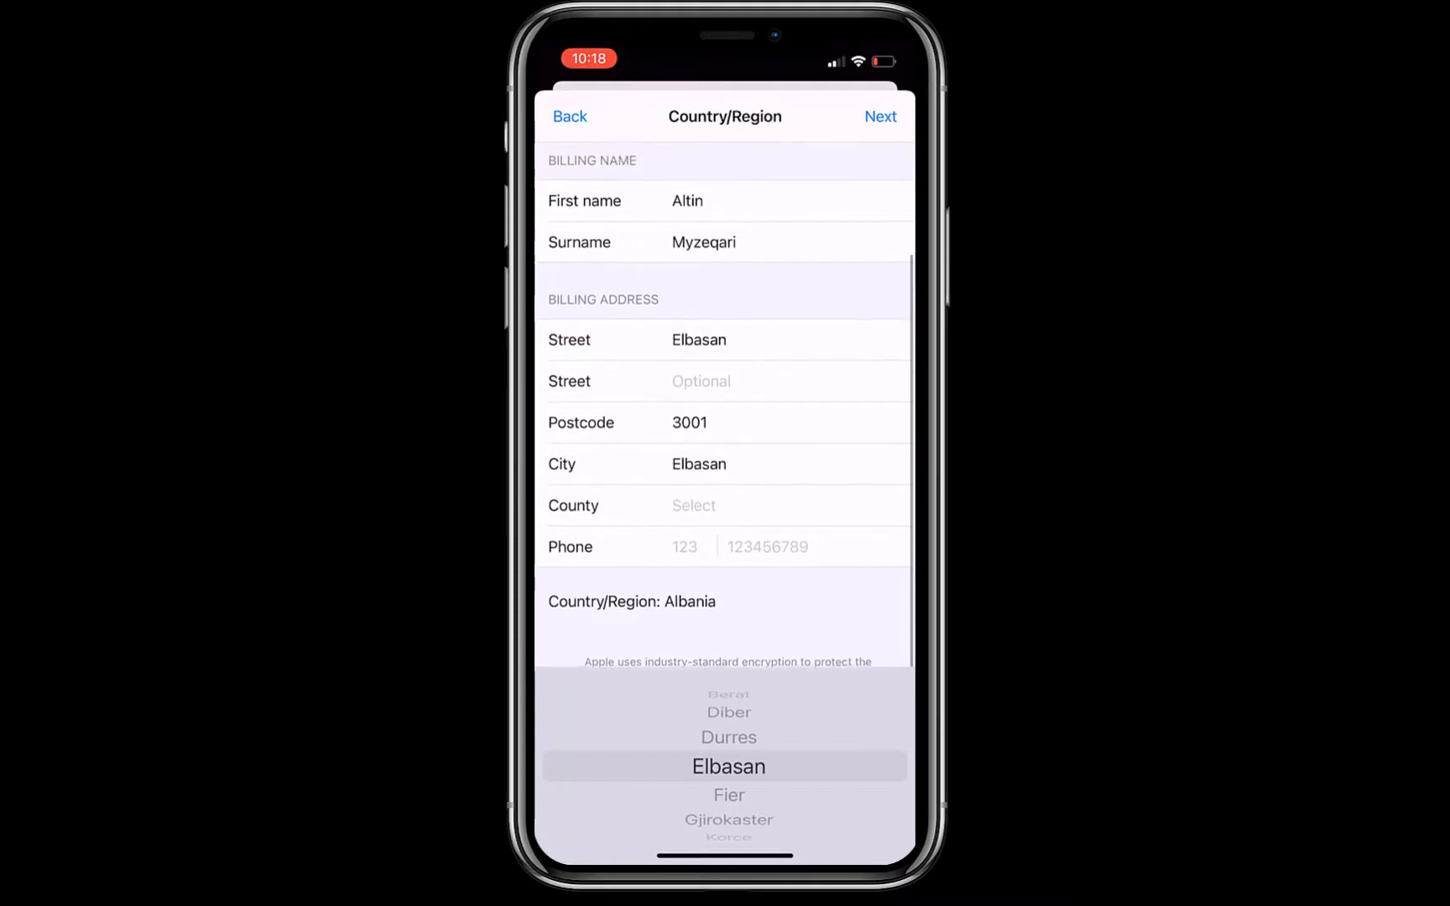
pyautogui.scroll(-2, 729, 765)
pyautogui.scroll(1, 729, 766)
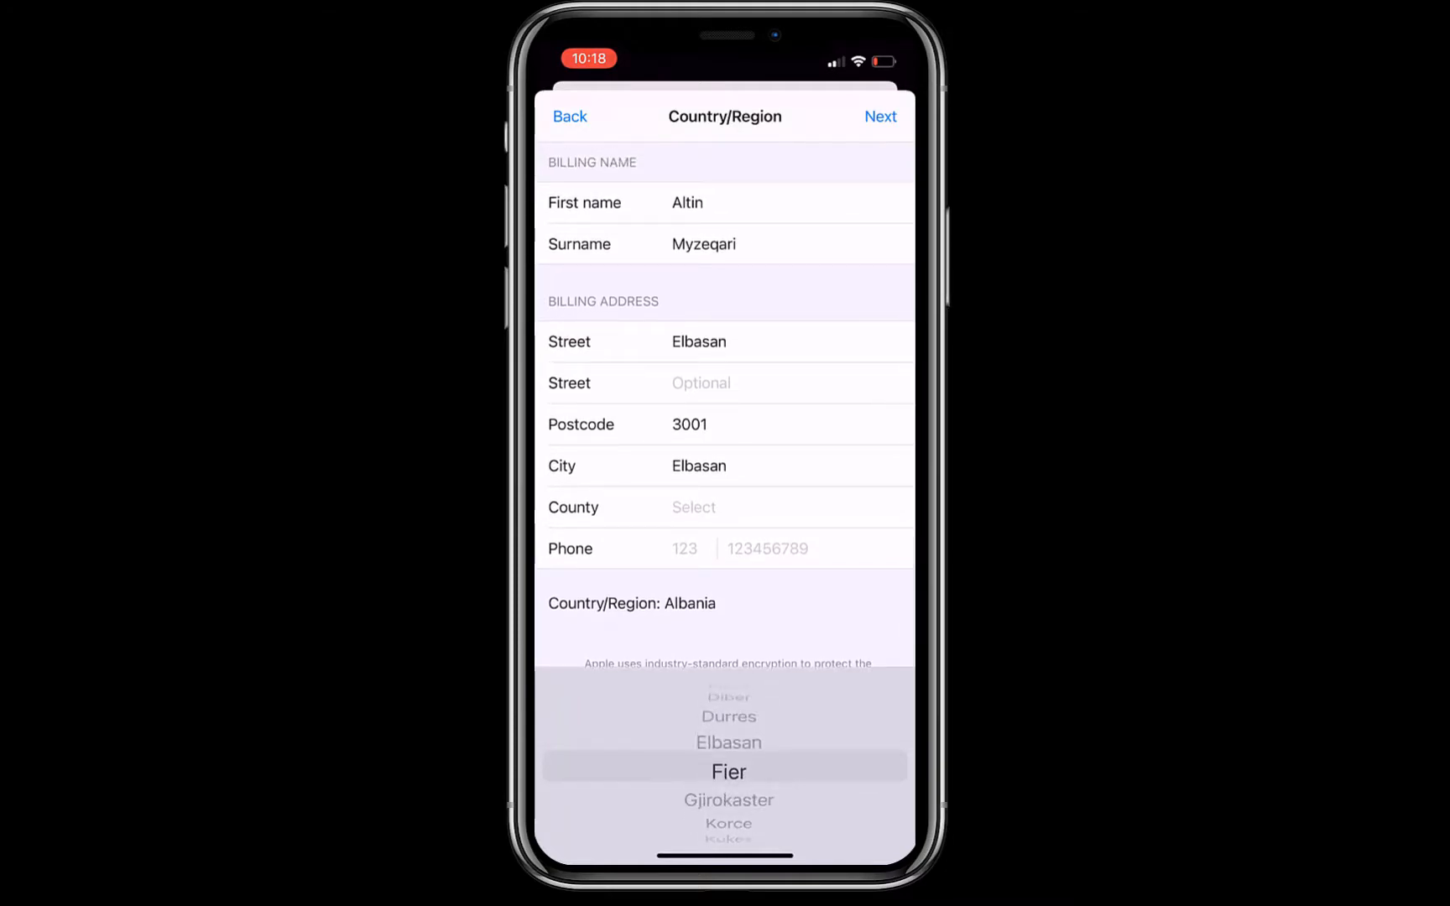
pyautogui.scroll(1, 729, 765)
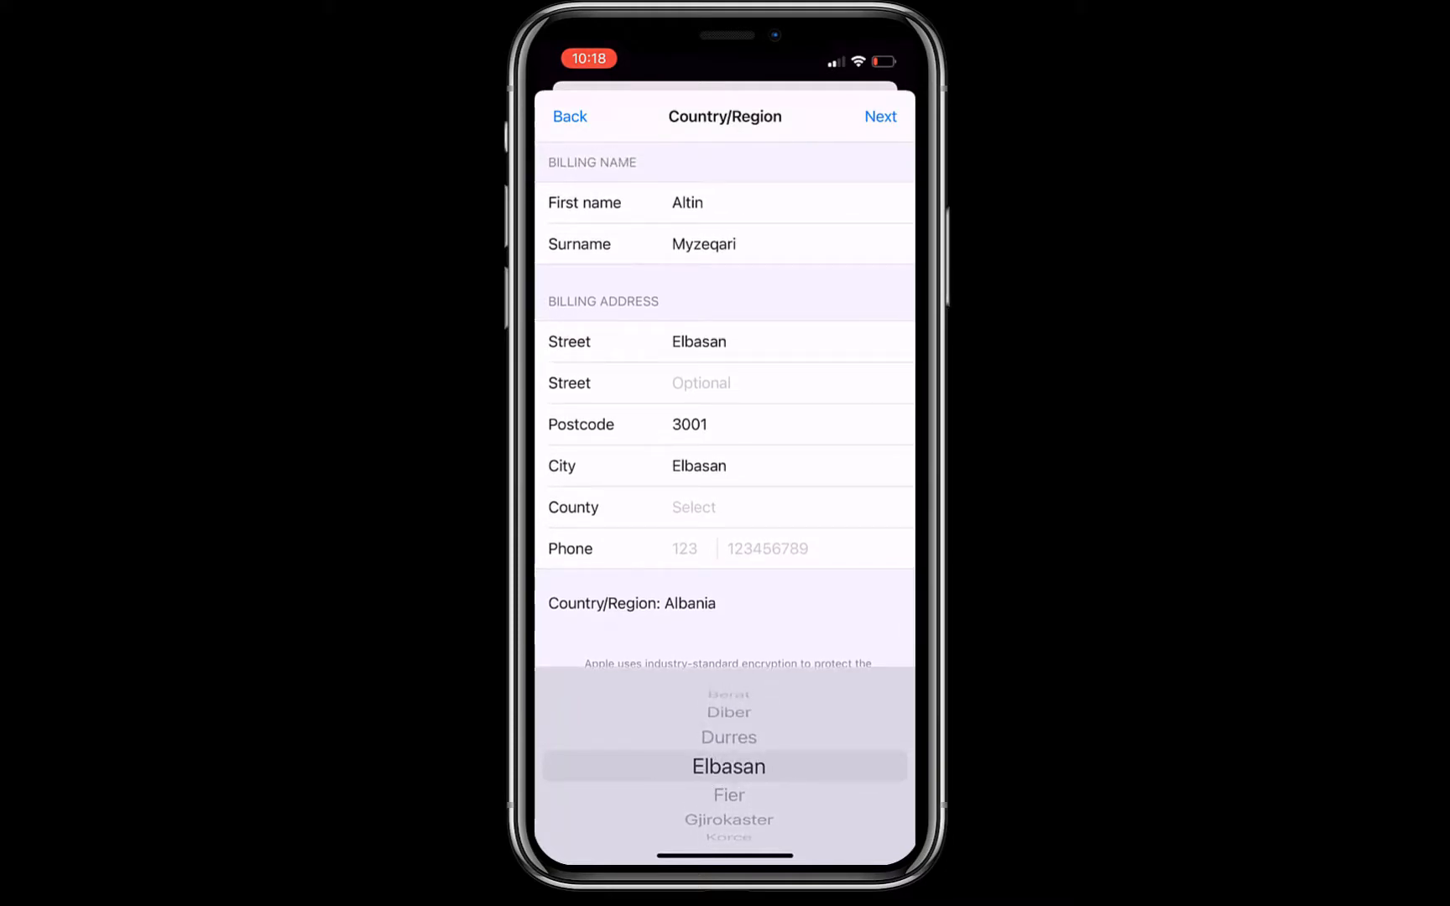
pyautogui.click(691, 423)
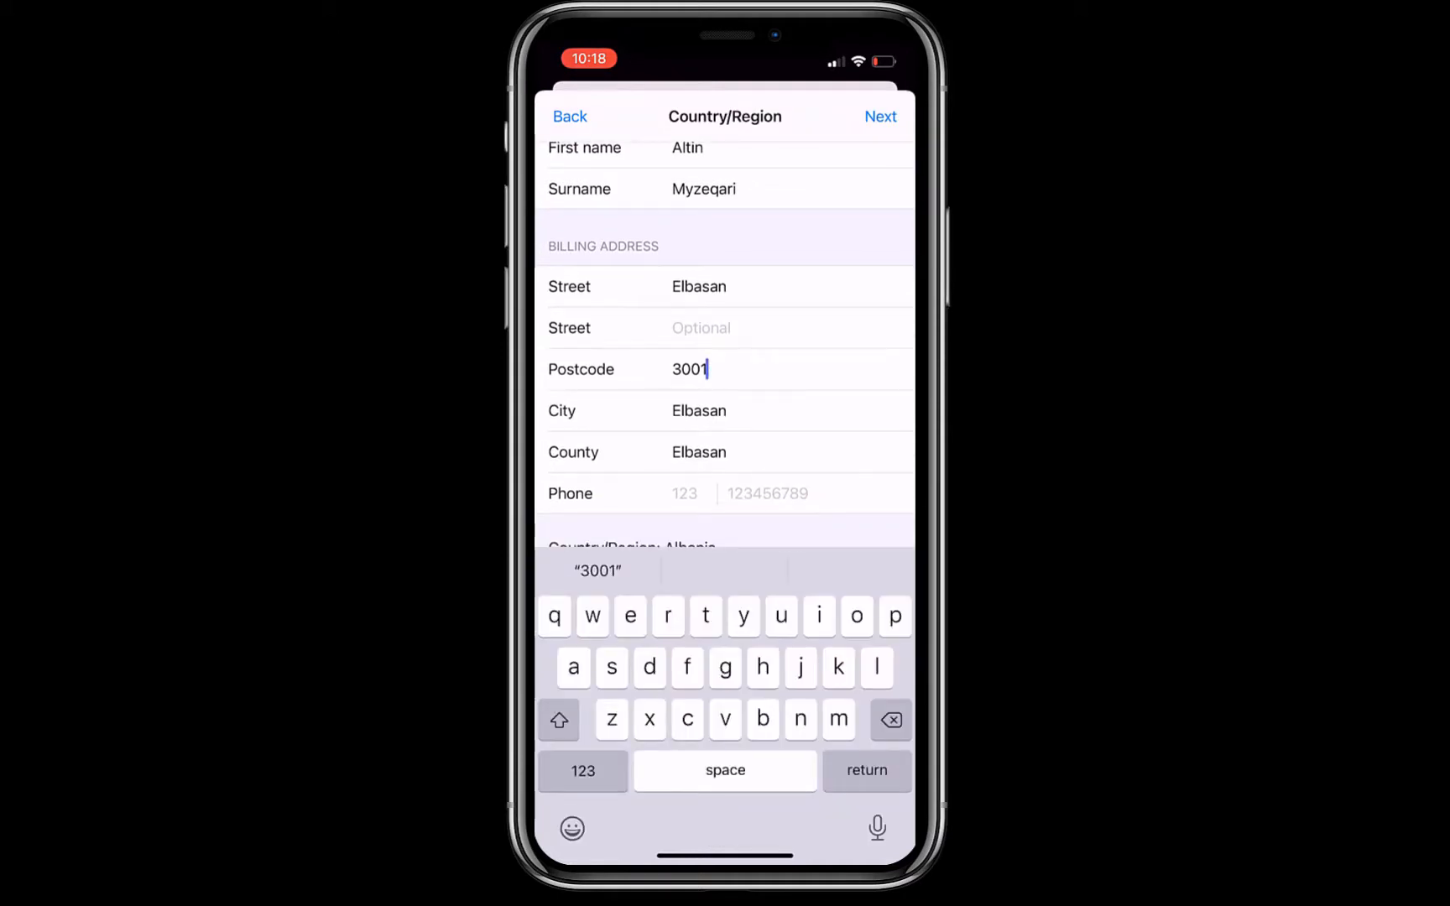
pyautogui.click(685, 493)
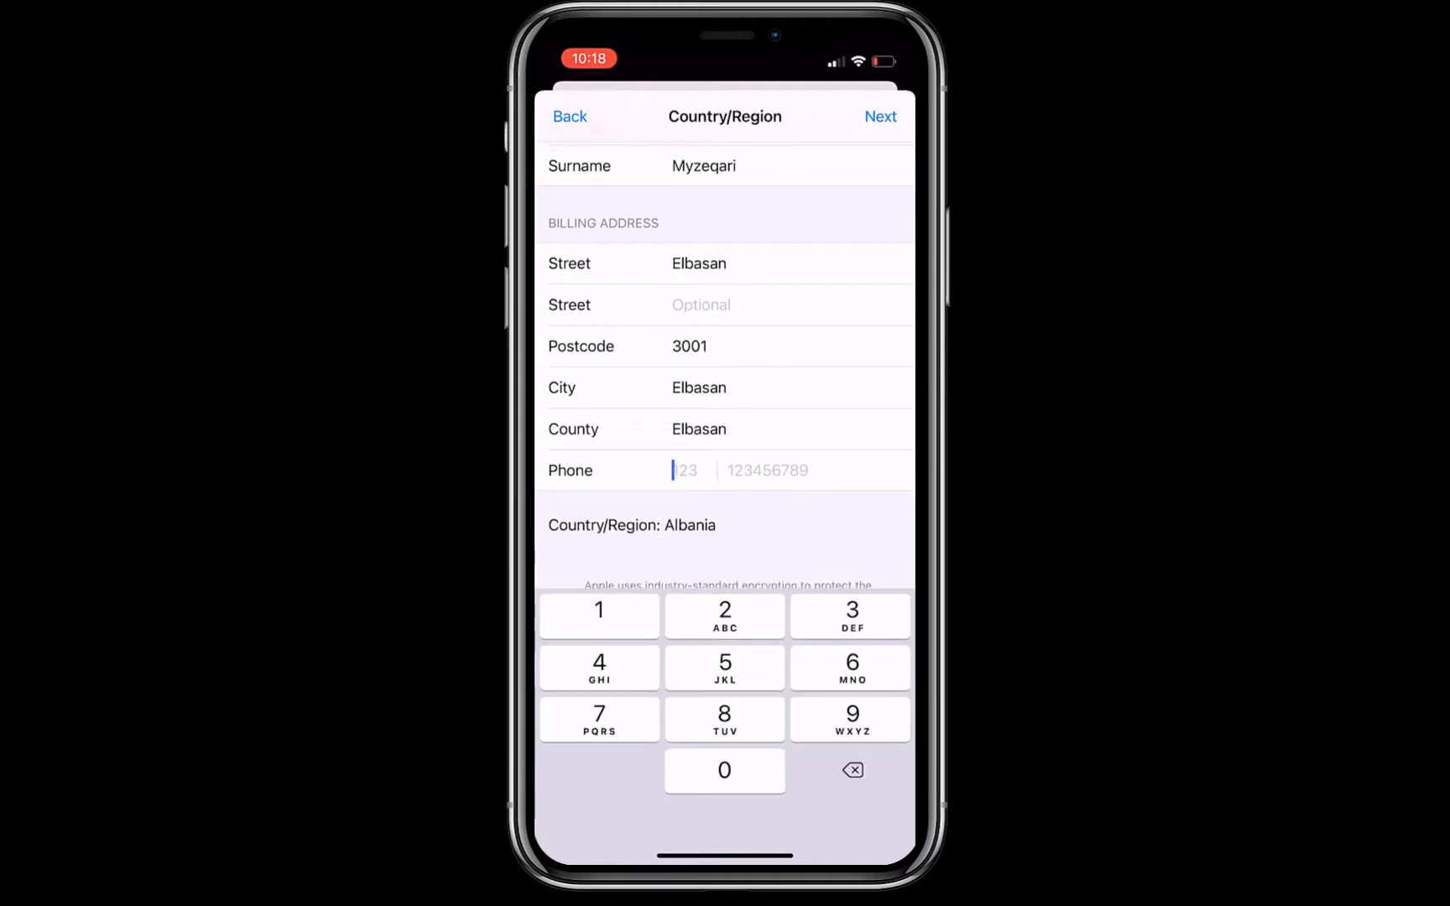
pyautogui.write('355')
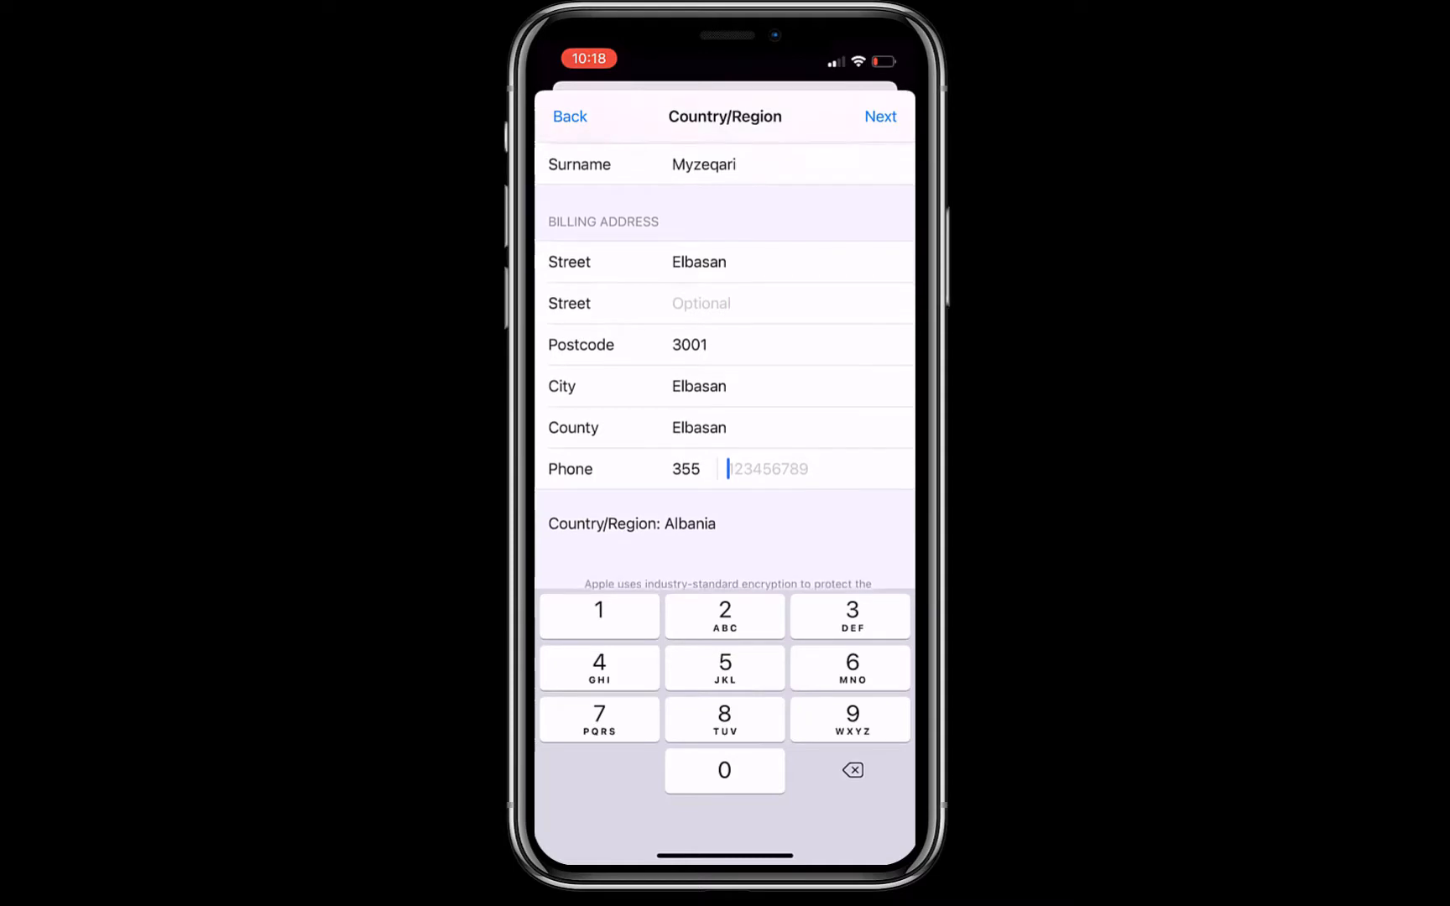
pyautogui.write('12345')
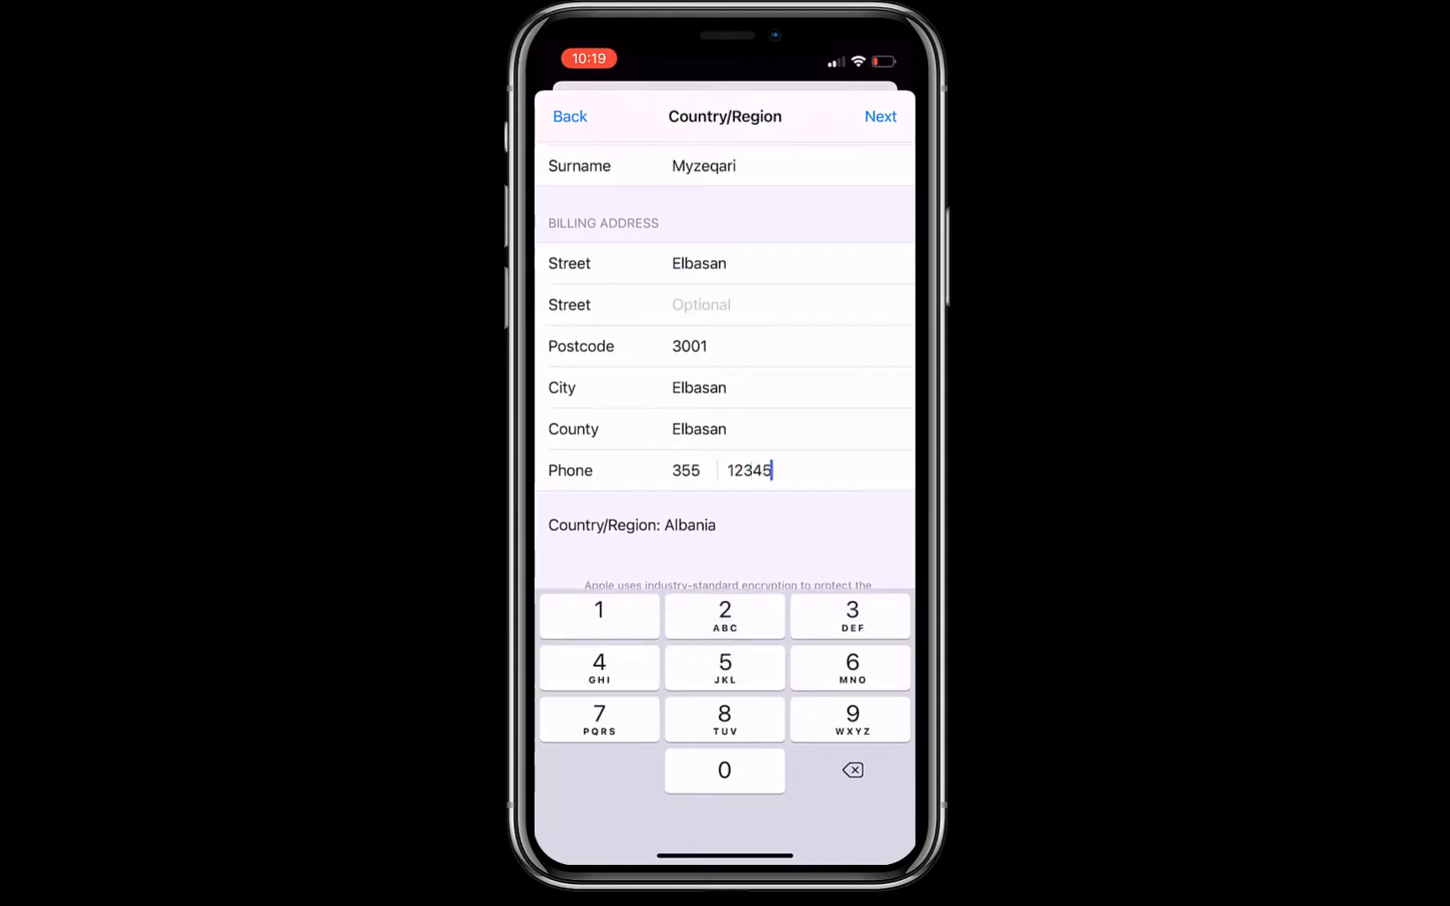
pyautogui.write('678')
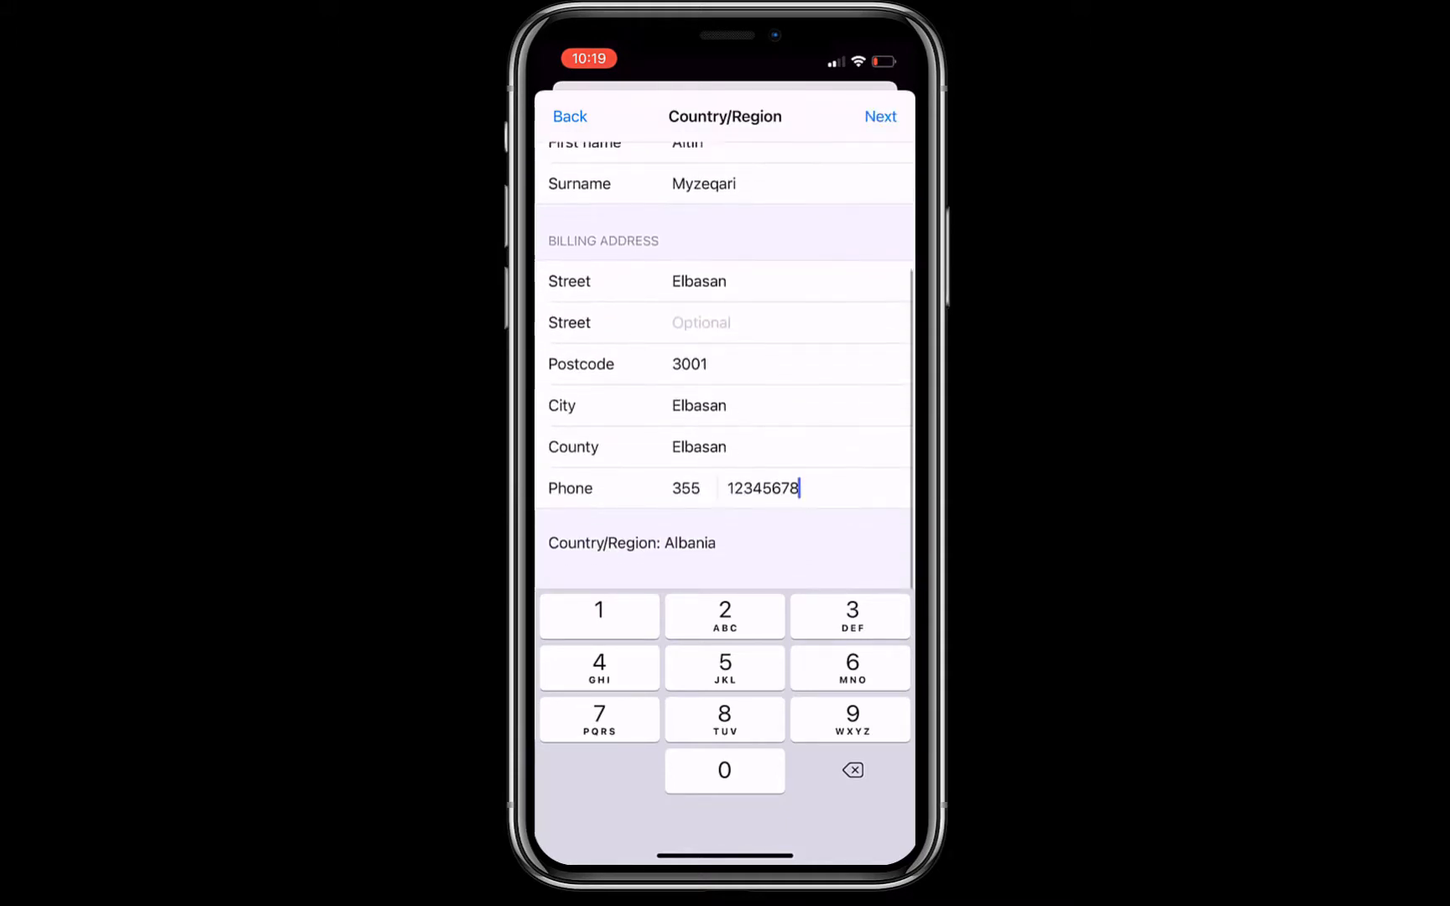
pyautogui.press('BackSpace')
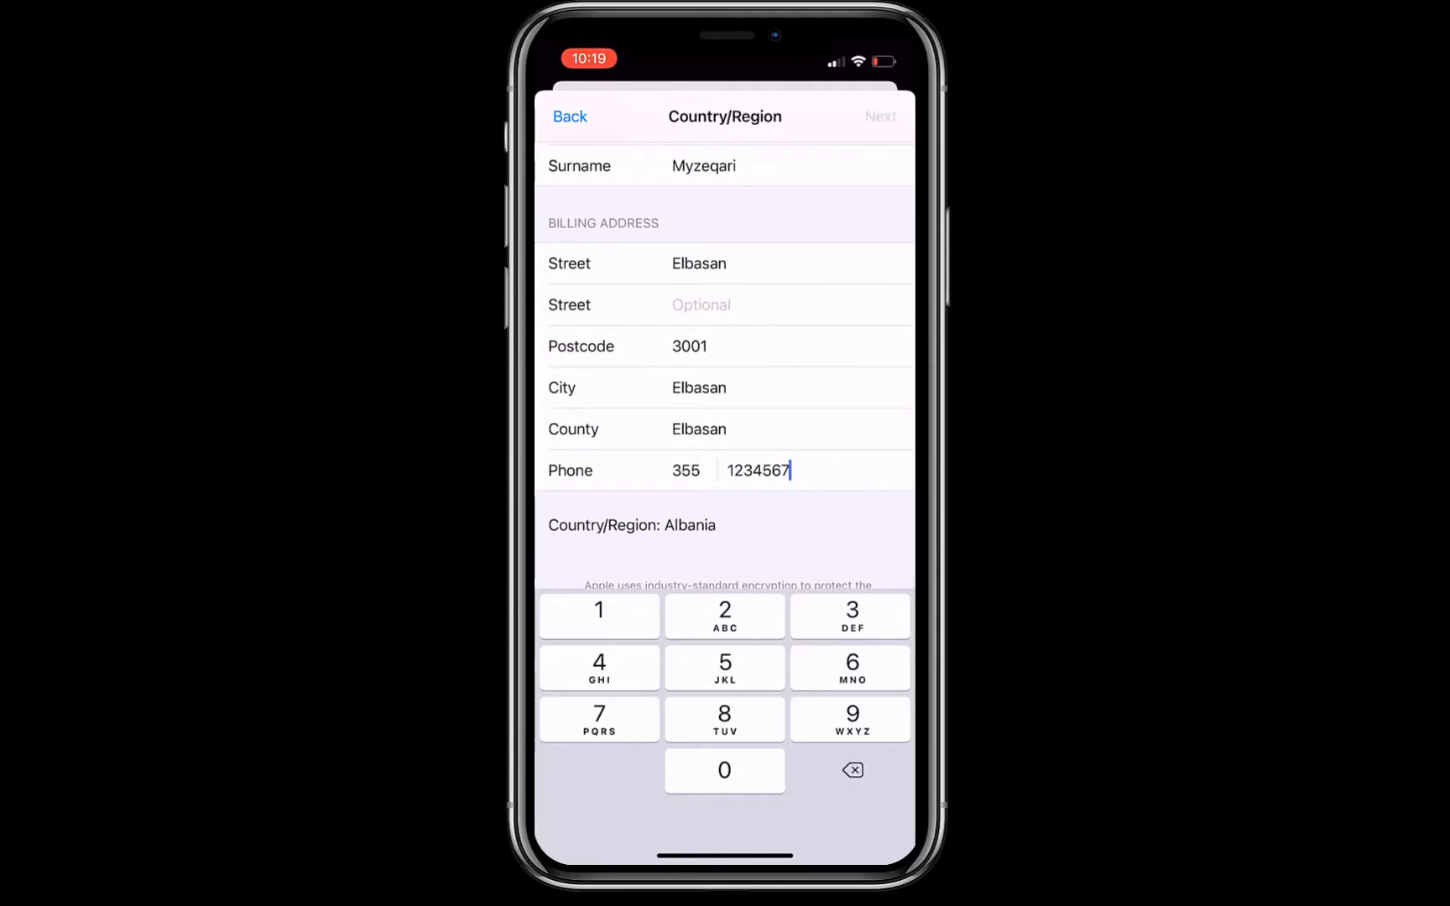
pyautogui.click(570, 116)
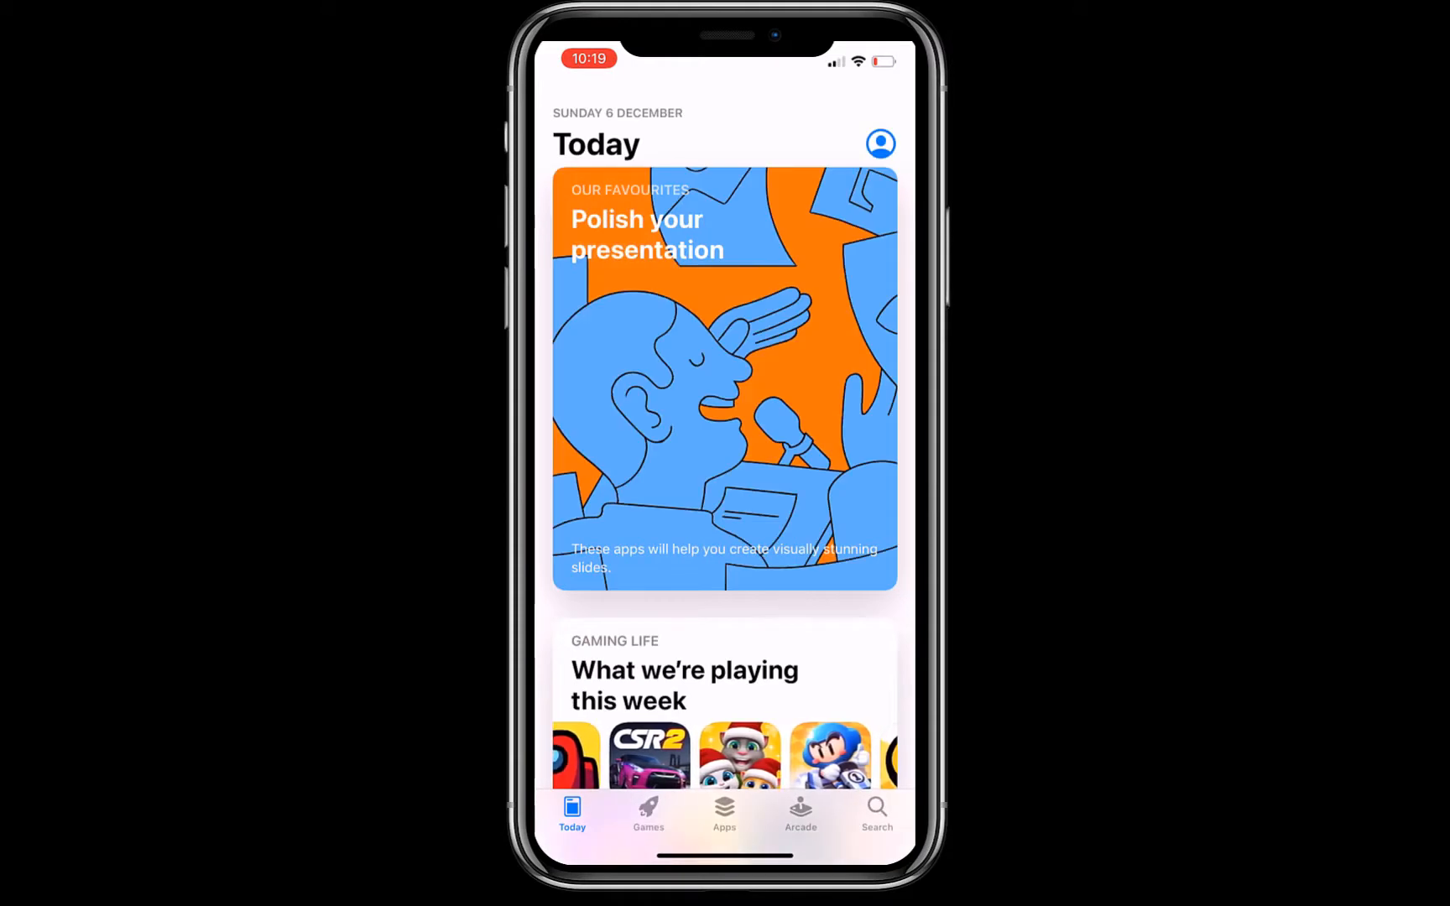
# - Bring up the app switcher to force-quit the App Store
pyautogui.moveTo(724, 855); pyautogui.dragTo(726, 566)
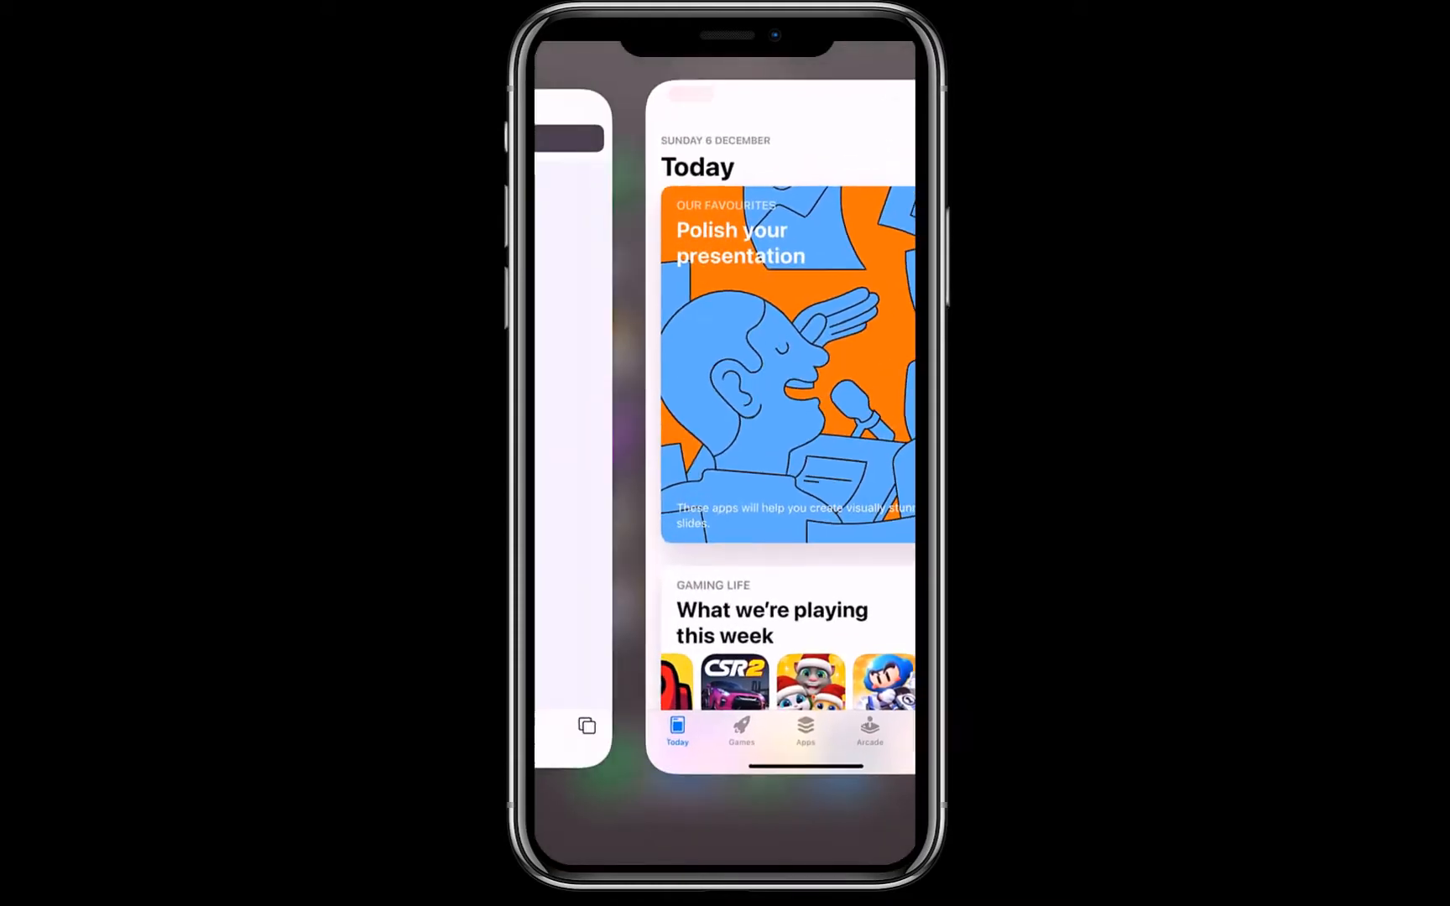